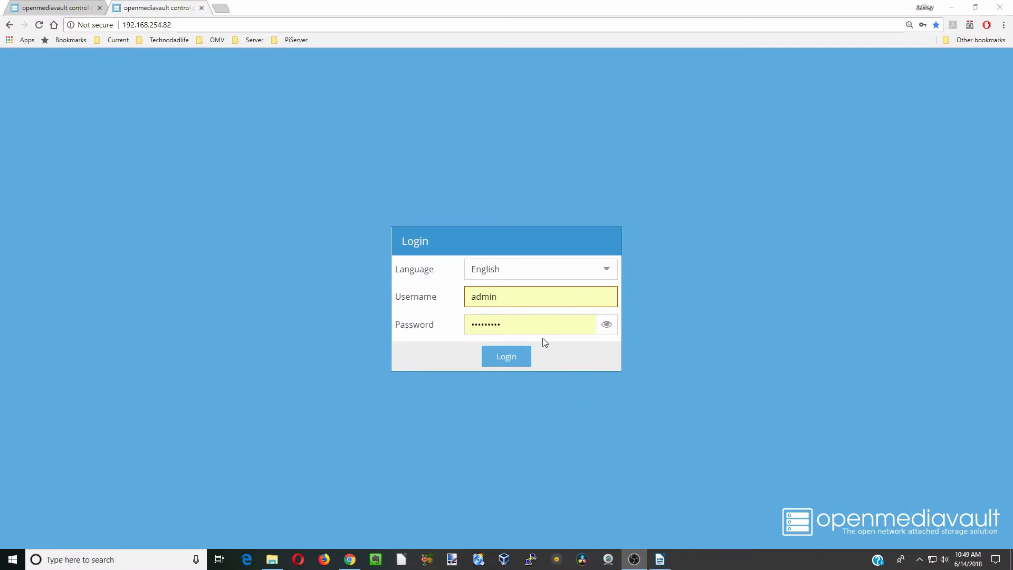
# Log in to the Raspberry Pi's openmediavault and return to its dashboard after checking the other server's tab.
pyautogui.click(508, 358)
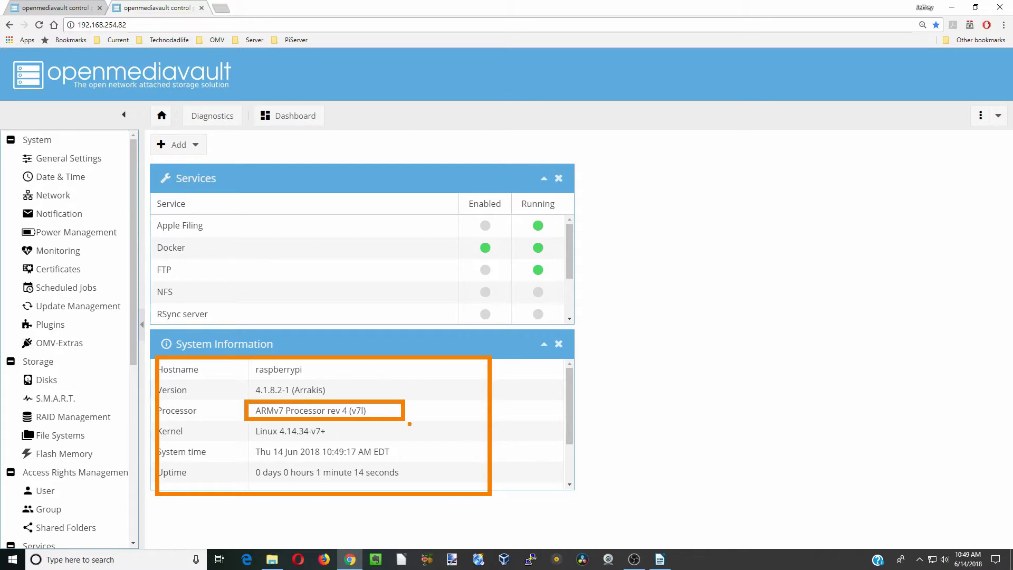
pyautogui.hotkey('ctrl', '1')
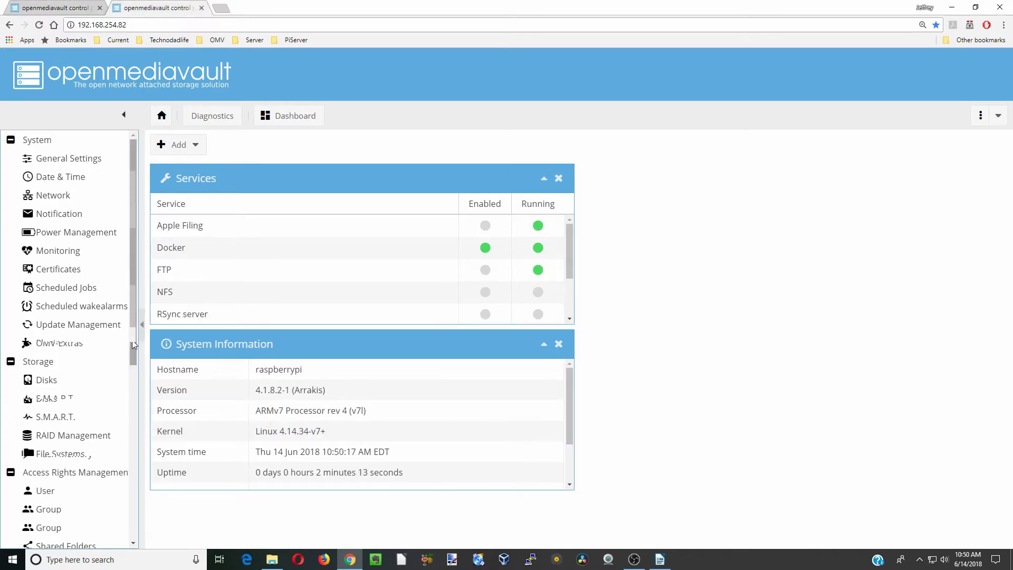
pyautogui.moveTo(132, 352); pyautogui.dragTo(137, 512)
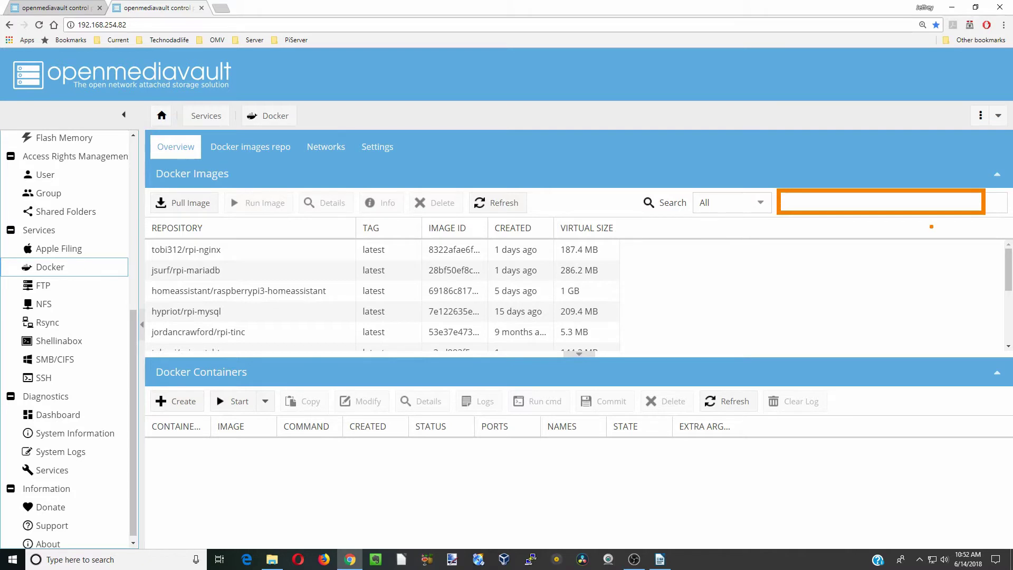
# Search the Docker image registry for 'rpi' and scroll through the results.
pyautogui.click(794, 209)
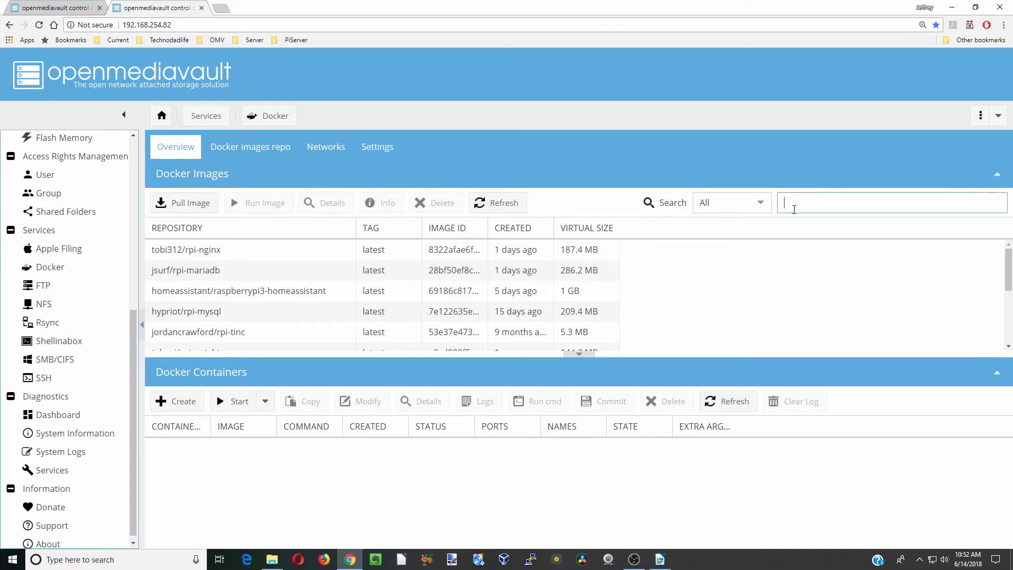
pyautogui.write('rpi')
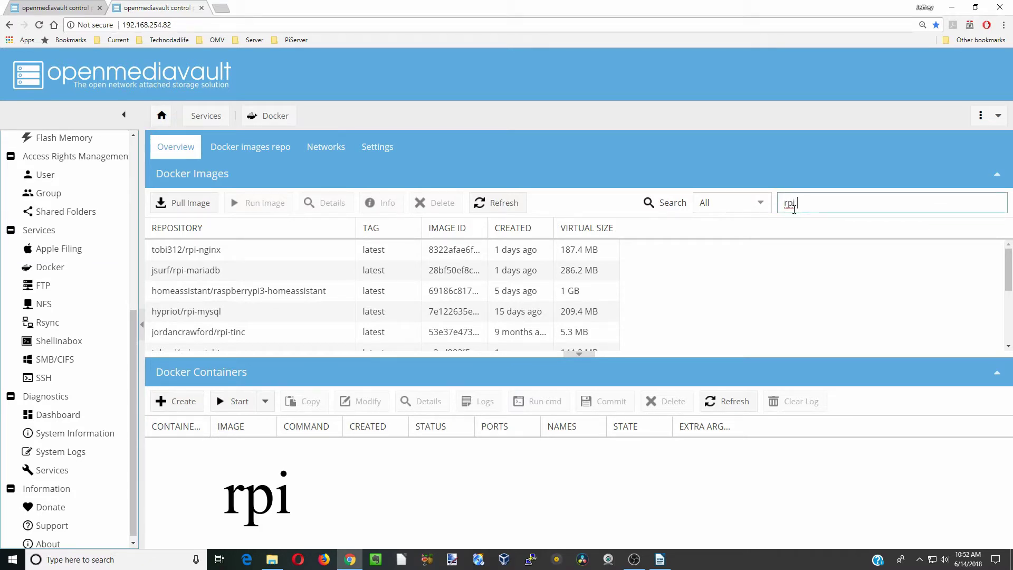
pyautogui.scroll(-5, 866, 274)
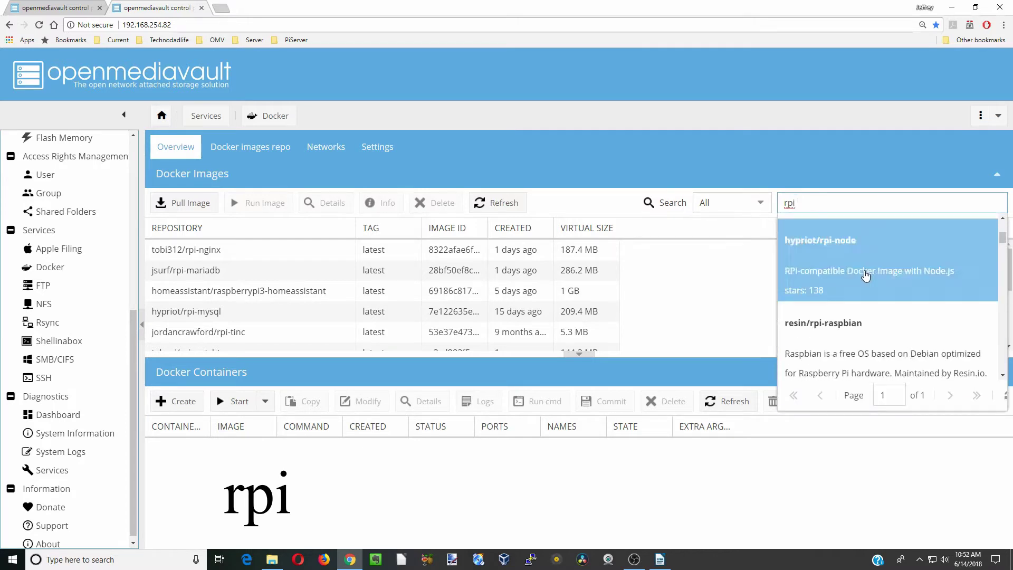
pyautogui.scroll(-3, 868, 270)
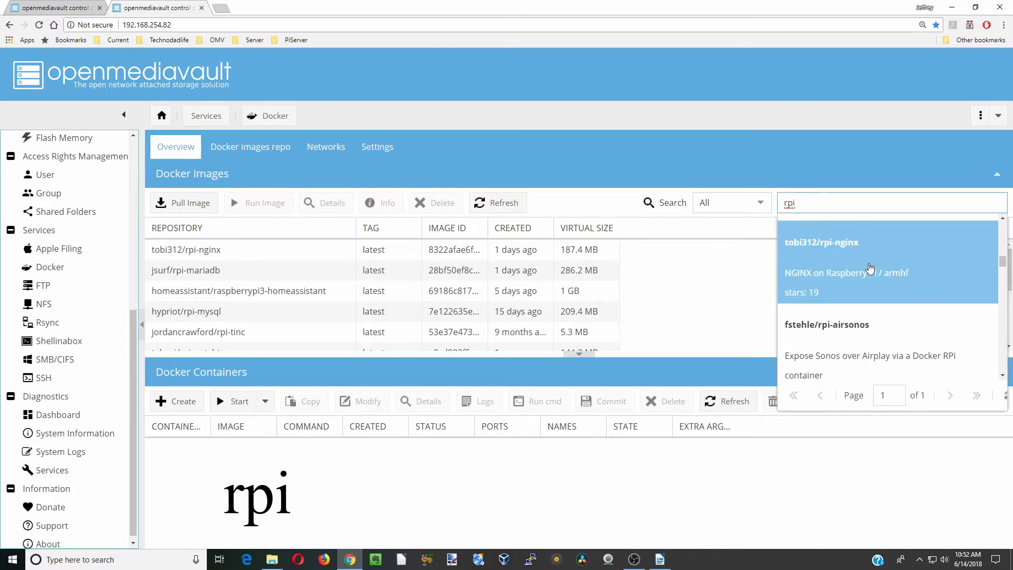
pyautogui.scroll(-1, 870, 268)
pyautogui.scroll(-1, 870, 268)
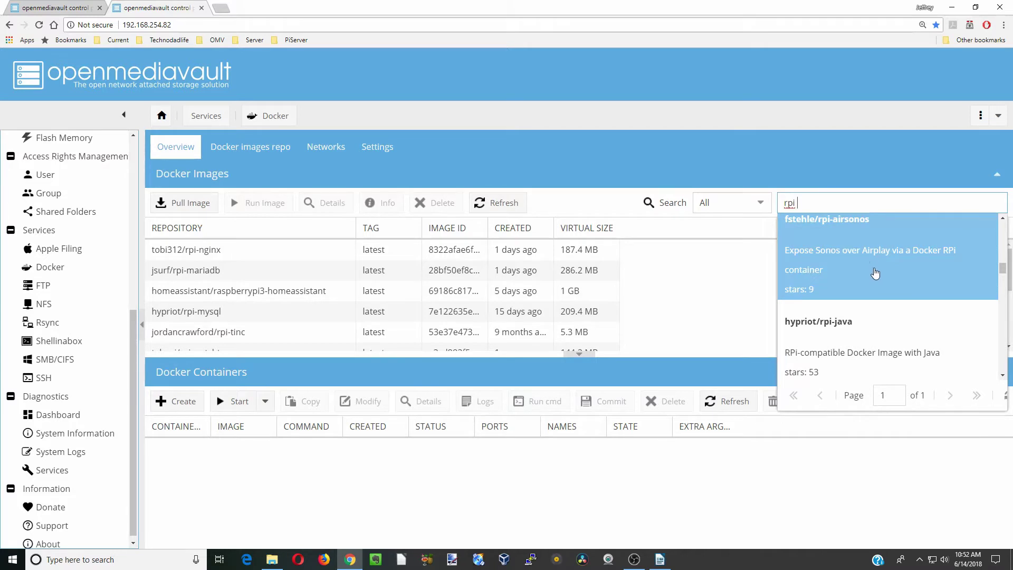
pyautogui.scroll(-2, 868, 269)
# Search for 'arm', then 'rpi-monitor', and pick michaelmiklis/rpi-monitor to pull.
pyautogui.click(776, 210)
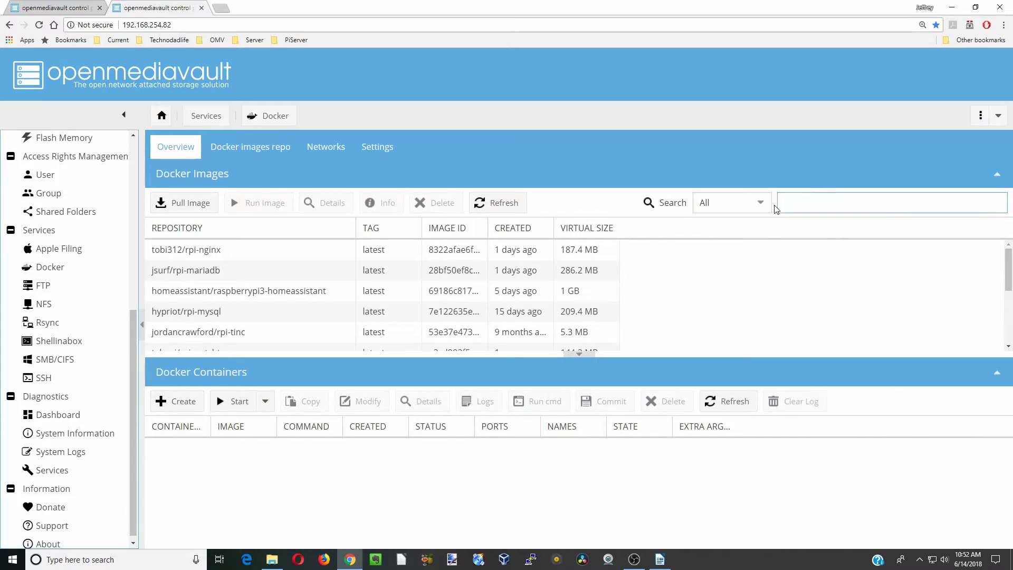
pyautogui.write('arm')
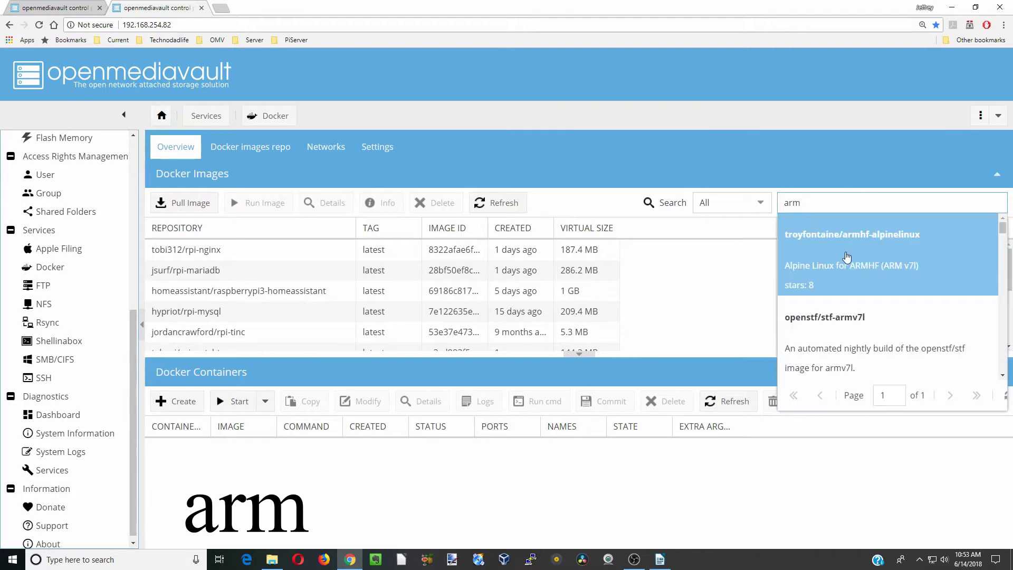
pyautogui.scroll(-3, 853, 259)
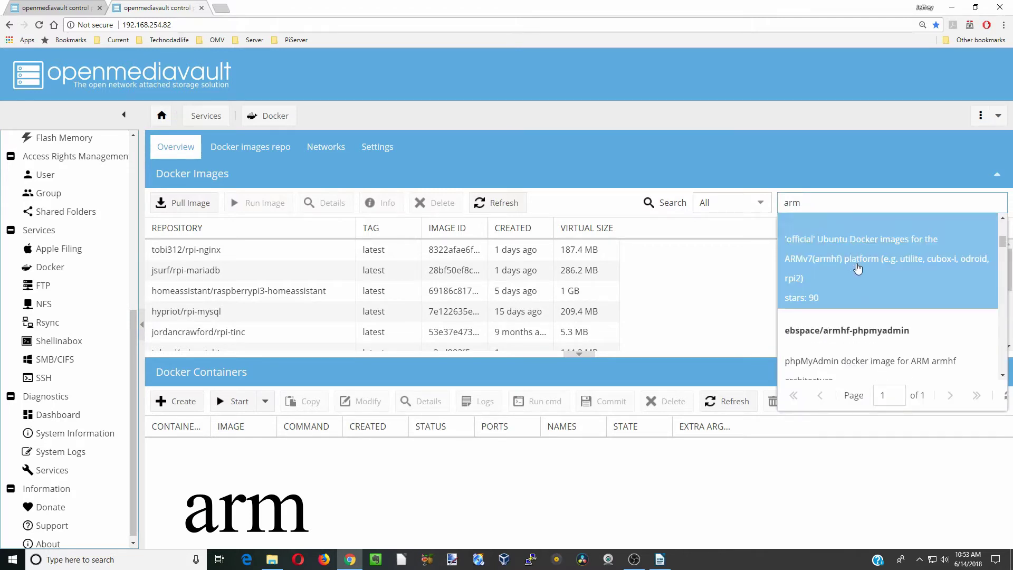
pyautogui.scroll(3, 862, 273)
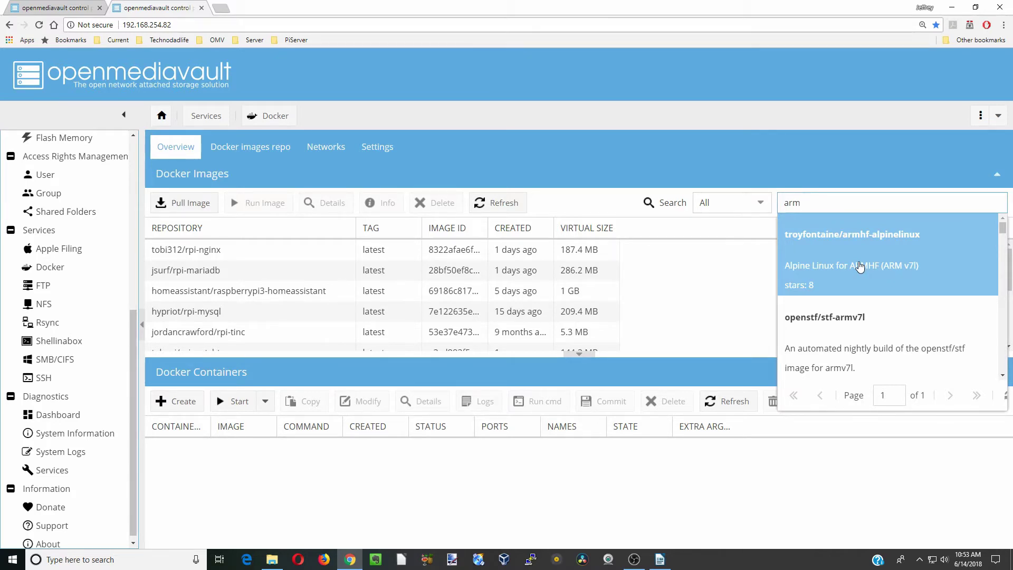
pyautogui.press('BackSpace')
pyautogui.press('BackSpace')
pyautogui.press('BackSpace')
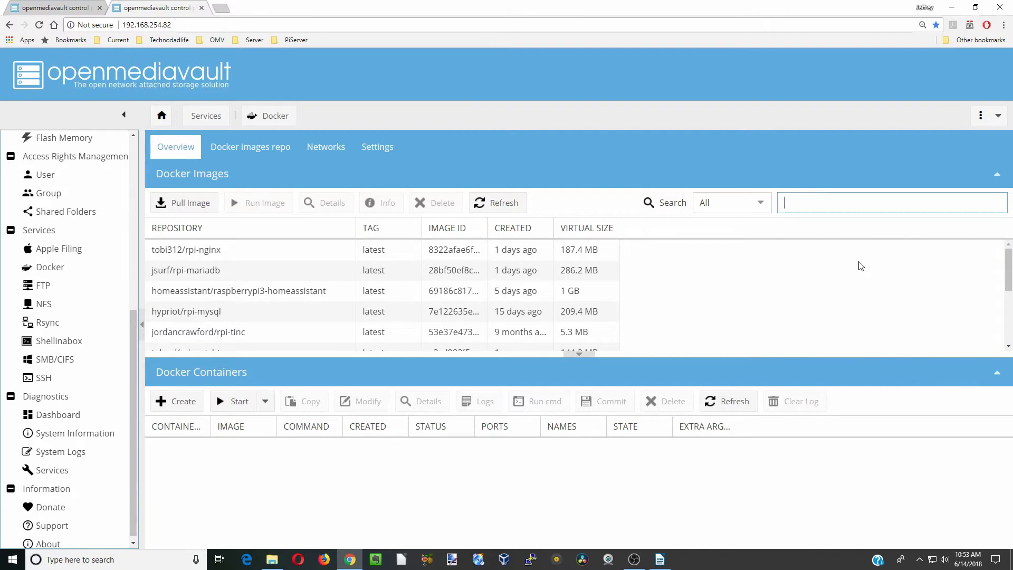
pyautogui.write('rpi-monitor')
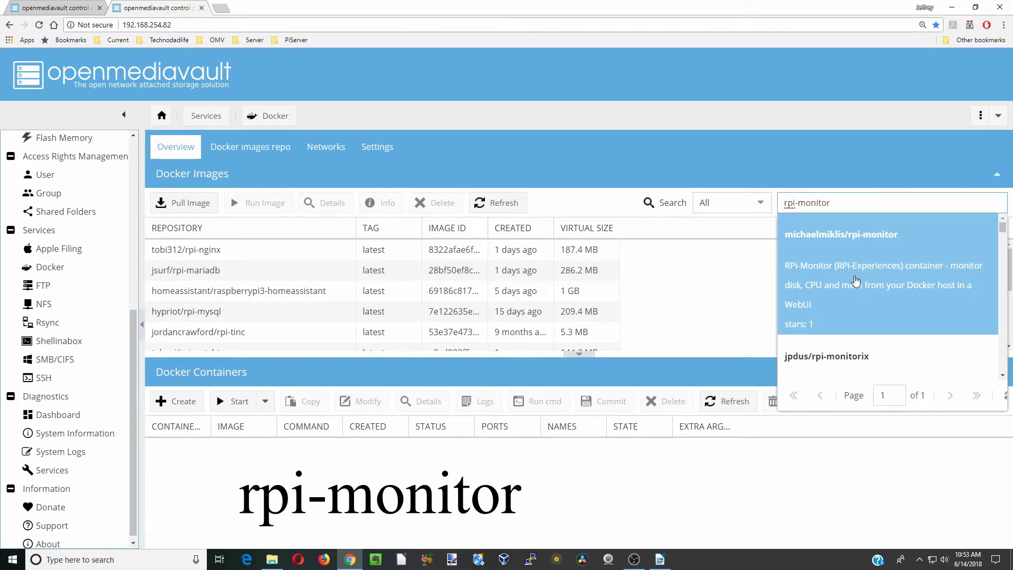
pyautogui.click(856, 281)
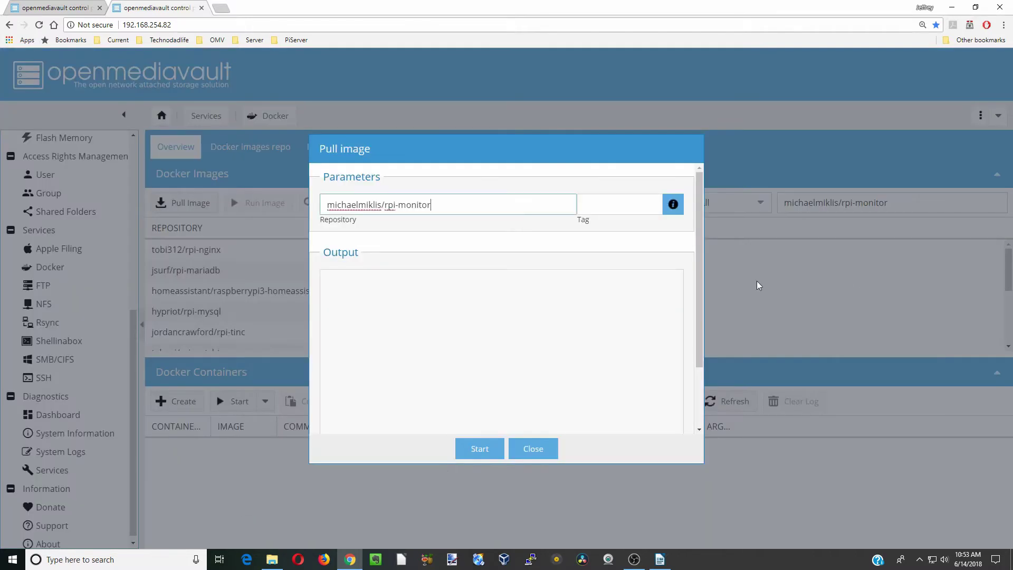
# Pull michaelmiklis/rpi-monitor, then select it in the images list and open its Docker Hub info page.
pyautogui.click(489, 451)
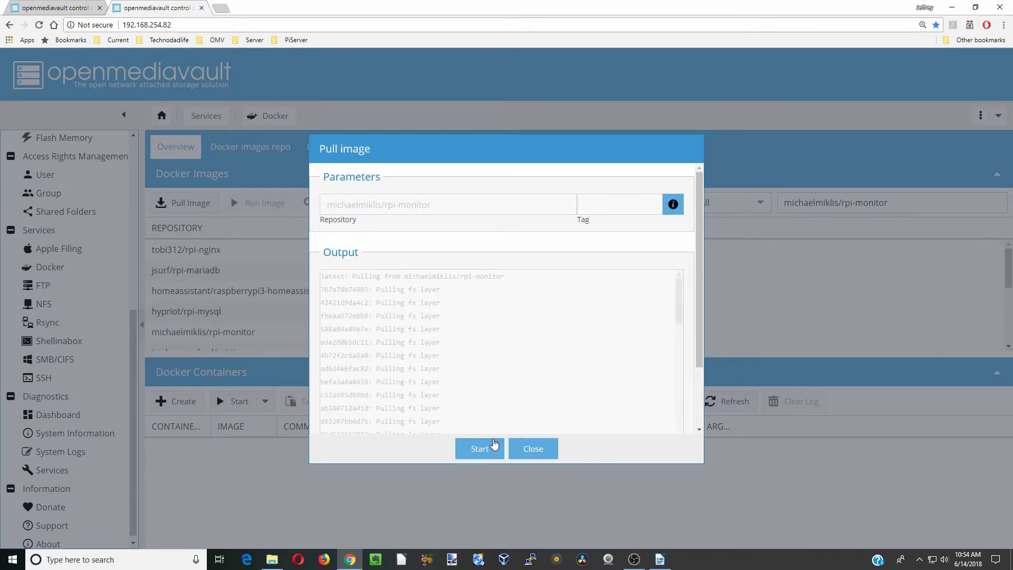
pyautogui.click(534, 450)
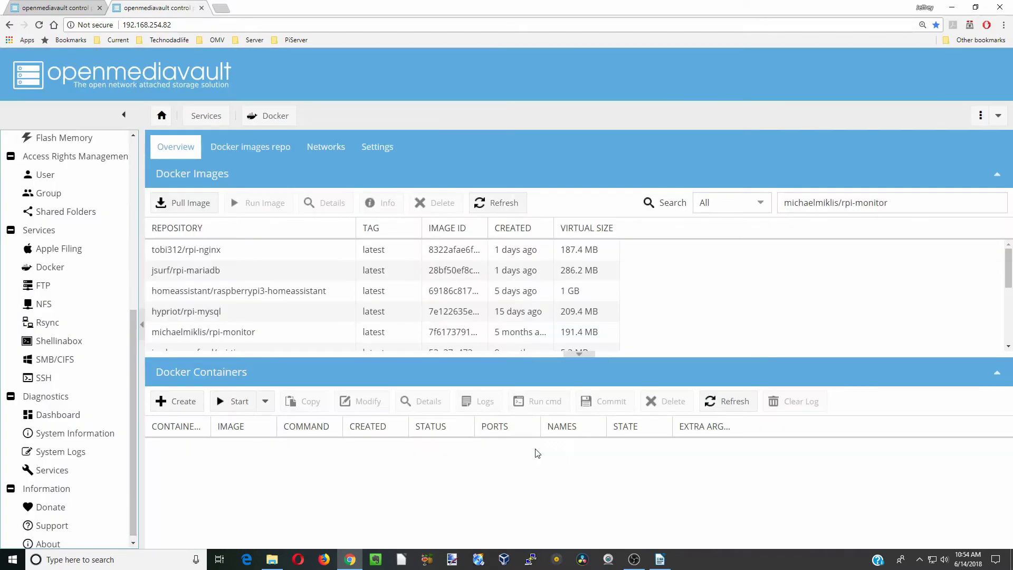
pyautogui.click(271, 337)
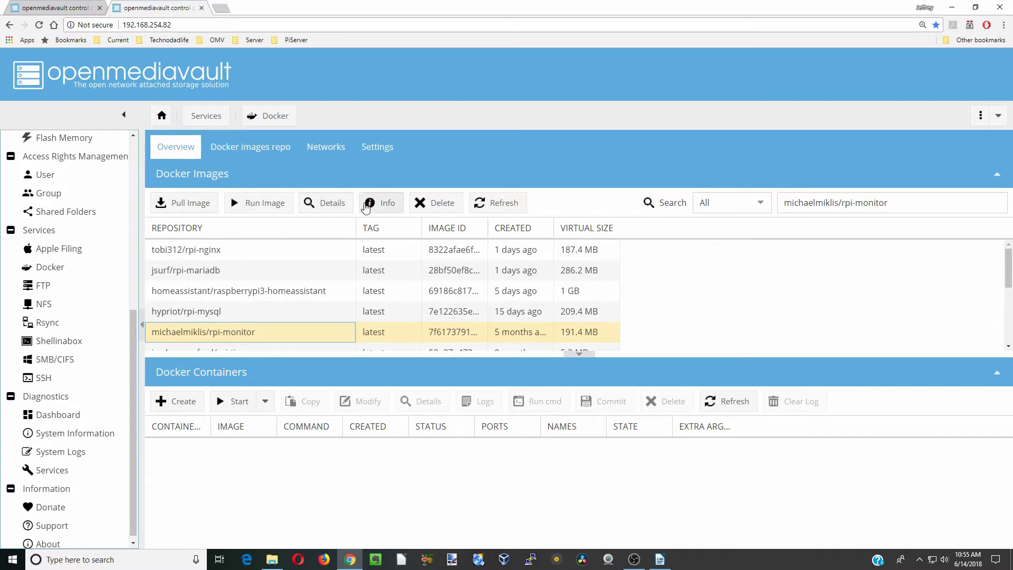
pyautogui.click(380, 203)
pyautogui.scroll(-1, 407, 312)
# Review the Docker Hub volume and port 8888 details, then start a Run image for rpi-monitor:latest.
pyautogui.scroll(-3, 407, 313)
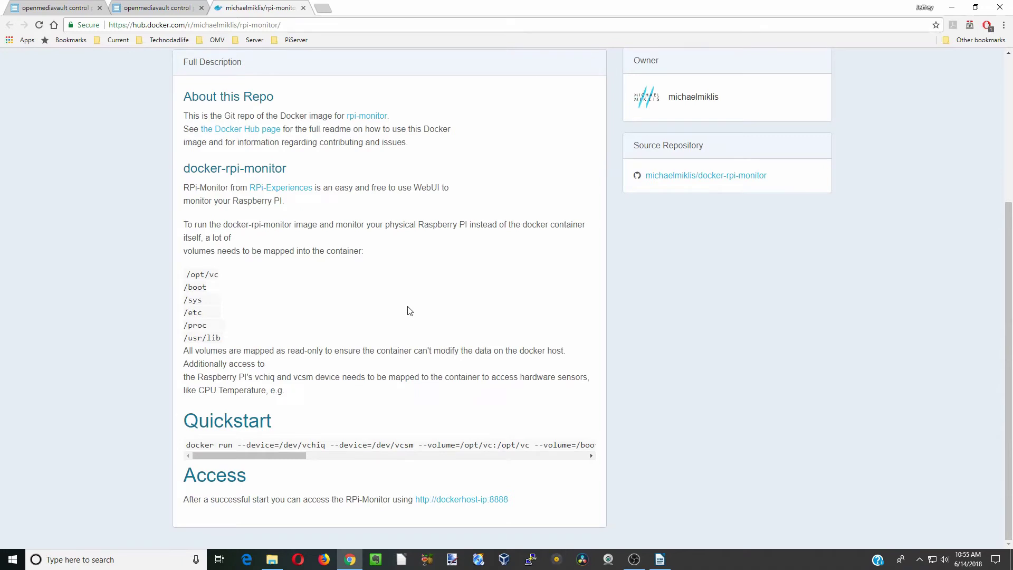
pyautogui.click(161, 8)
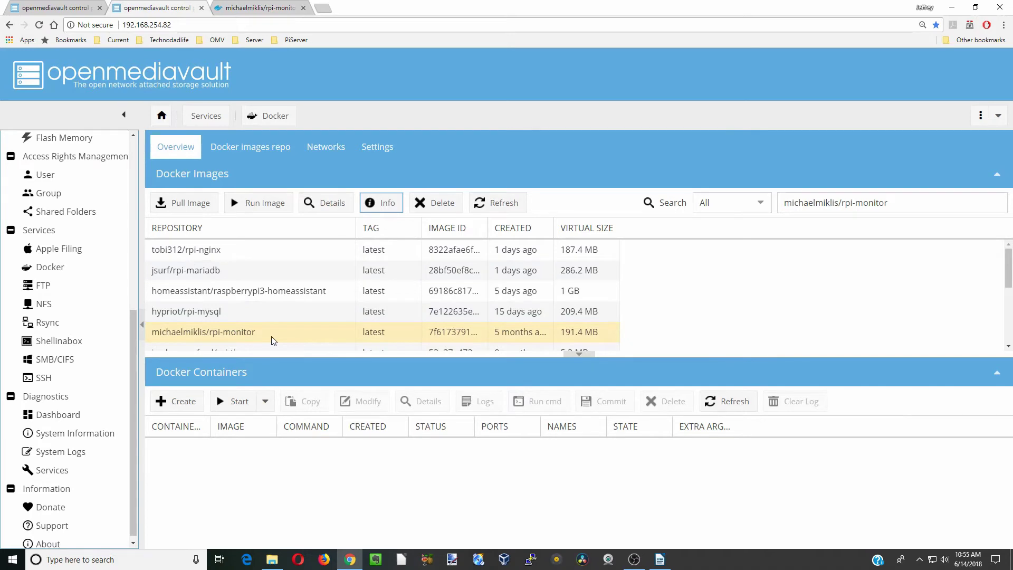
pyautogui.click(264, 203)
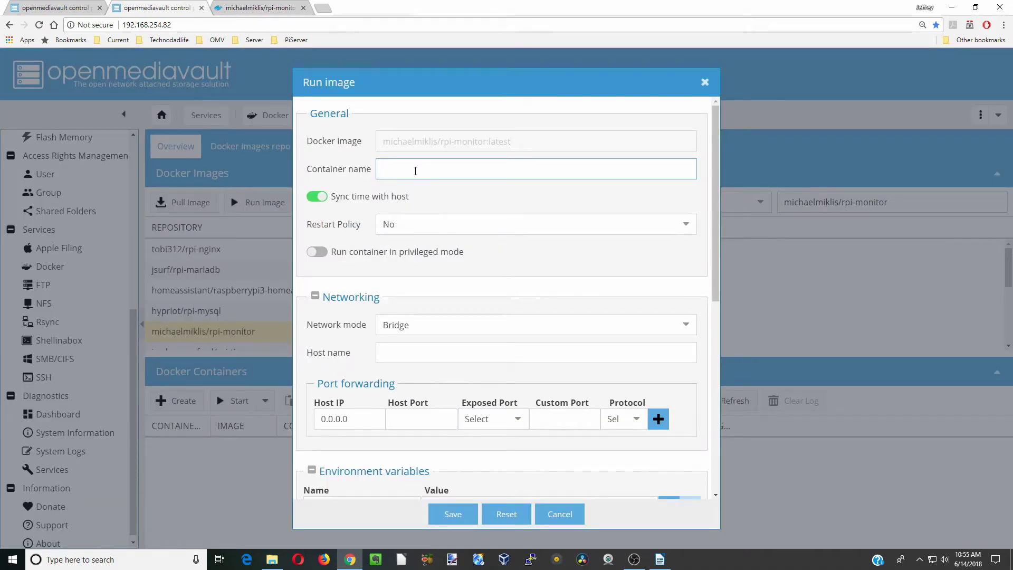
# Name the container rpi-monitor with restart policy always and Host network mode.
pyautogui.write('rp')
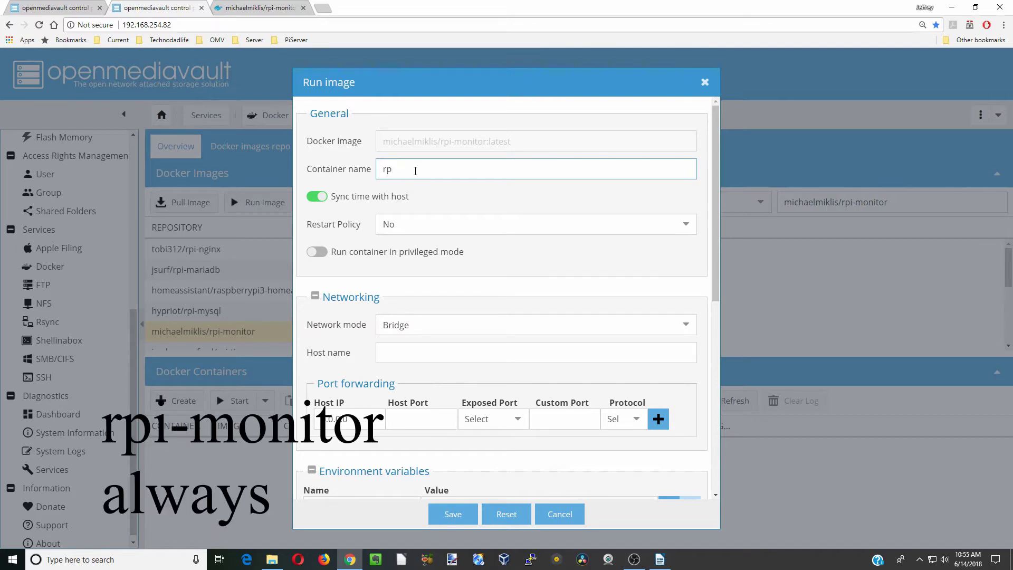
pyautogui.write('i-monitor')
pyautogui.click(422, 225)
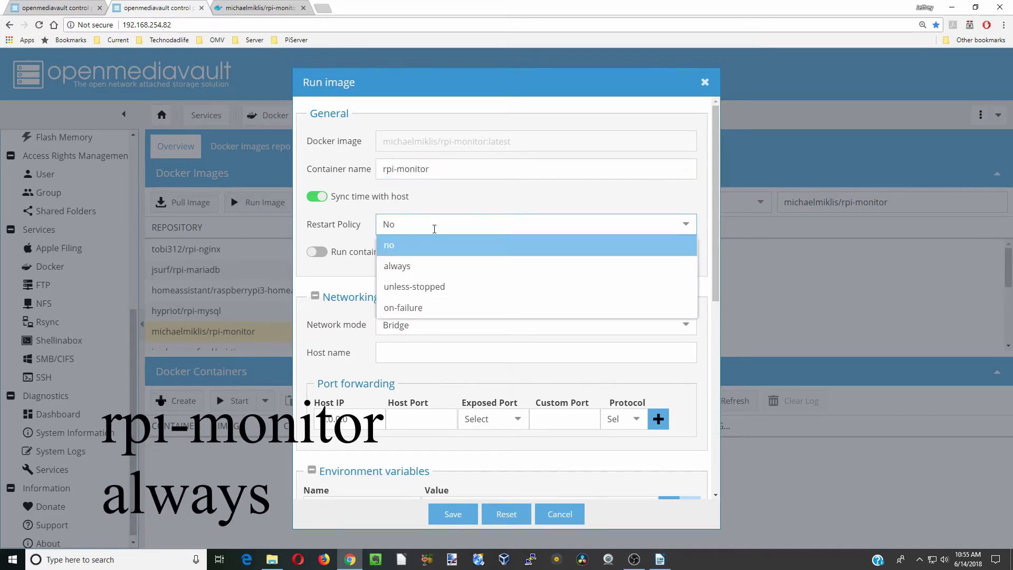
pyautogui.click(441, 269)
pyautogui.click(469, 324)
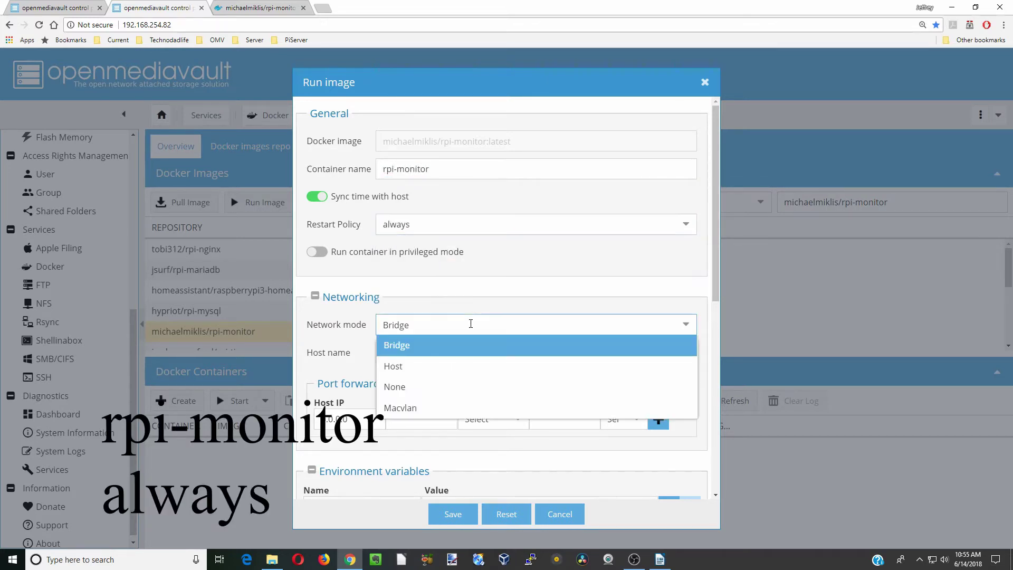
pyautogui.click(457, 369)
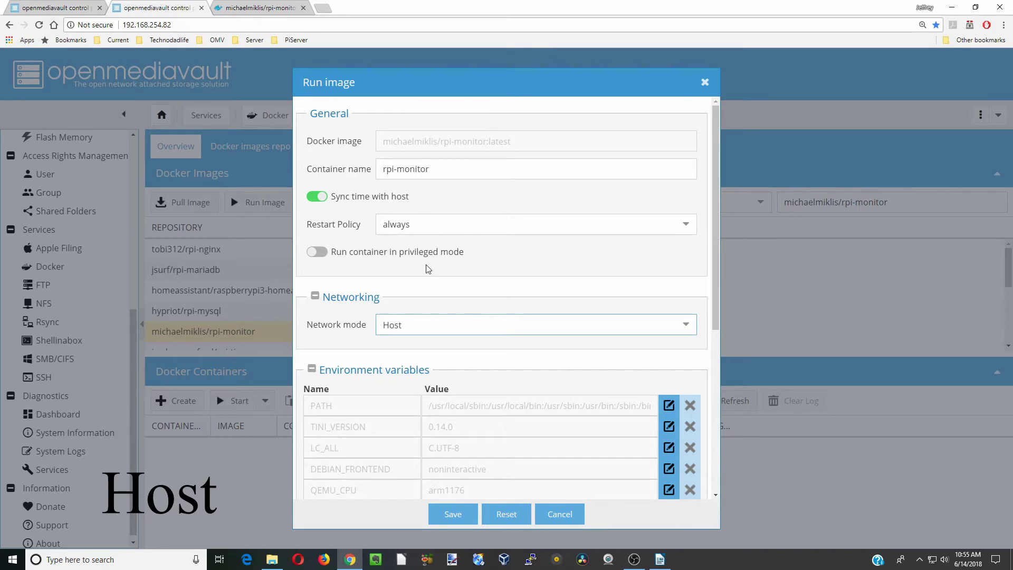
# Enter /sys/fs/cgroup as the first bind mount's container path.
pyautogui.scroll(-2, 443, 290)
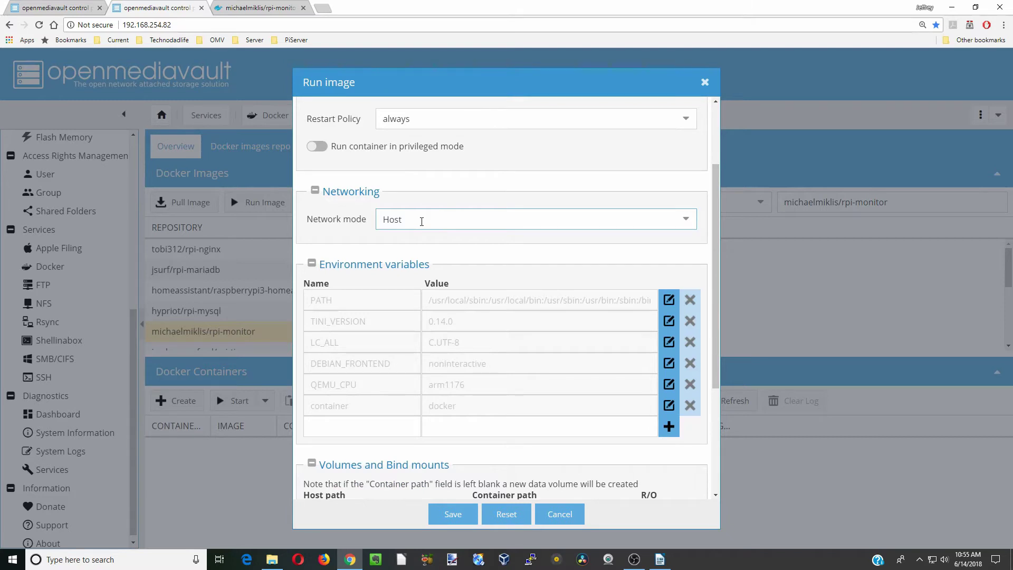
pyautogui.scroll(-3, 421, 221)
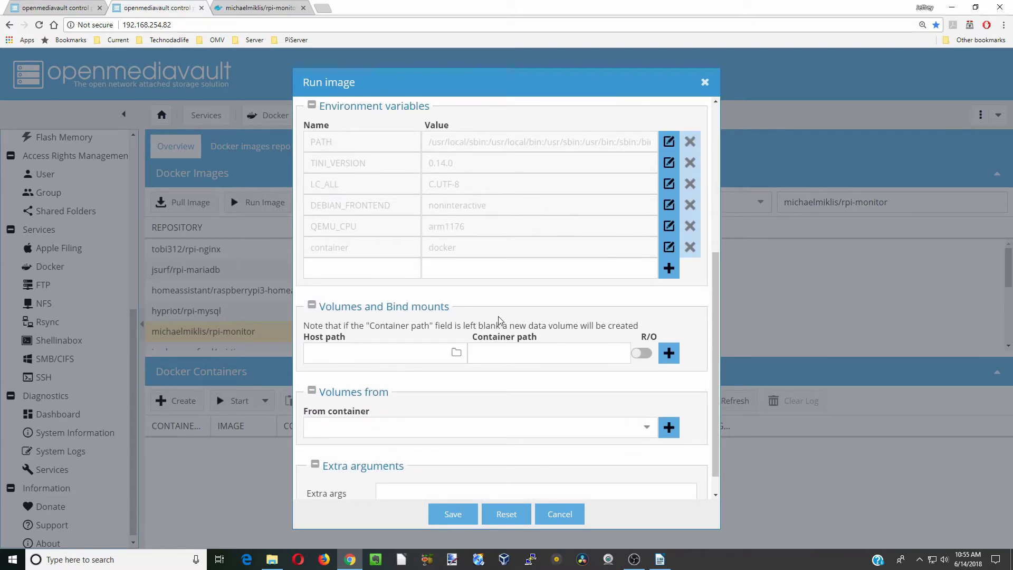
pyautogui.click(513, 358)
pyautogui.write('/sys/fs/cgroup')
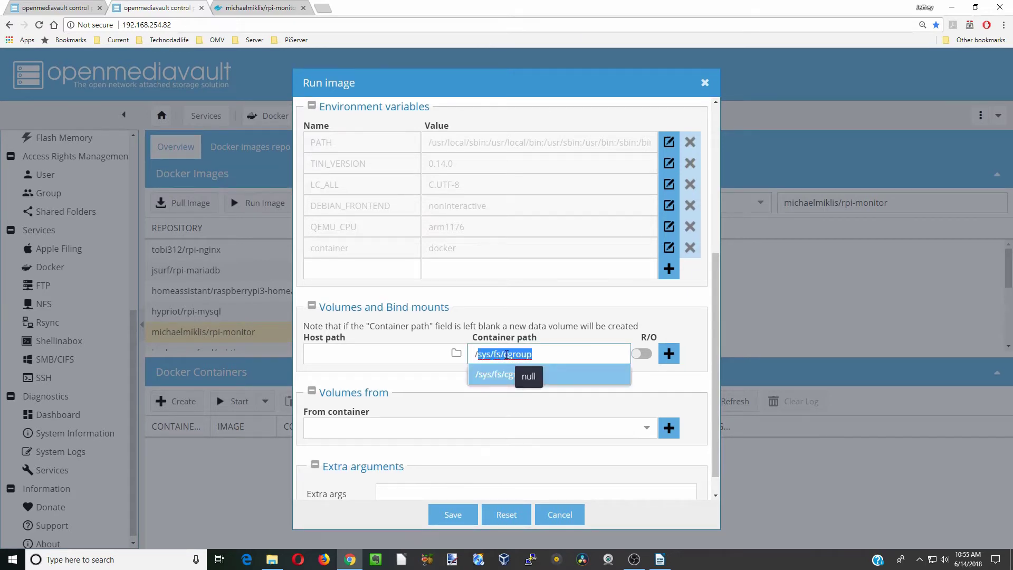
pyautogui.click(509, 372)
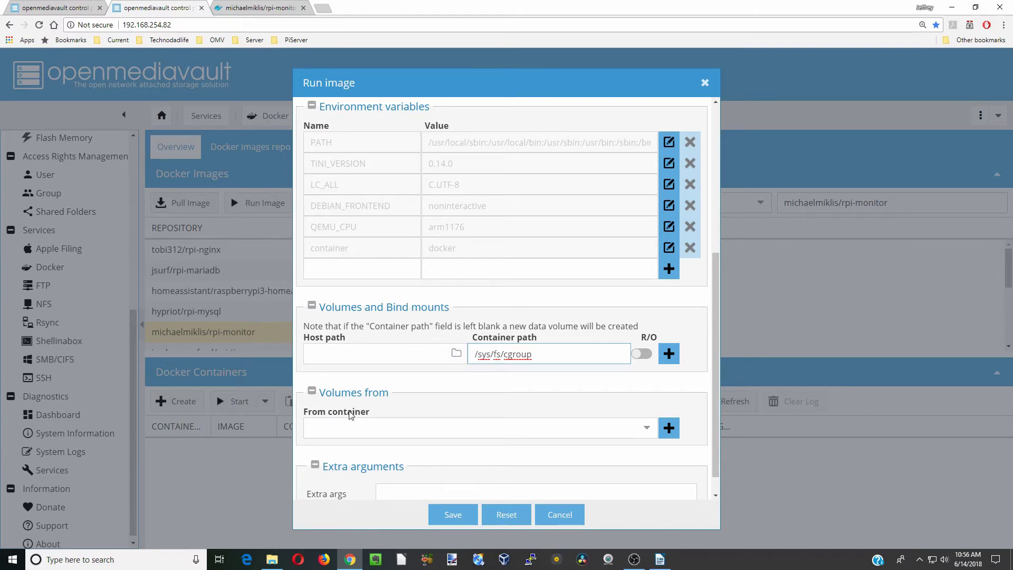
# Add a new folder inside the RASPBERRYPI AppData share in File Explorer, then minimize Explorer.
pyautogui.moveTo(272, 564)
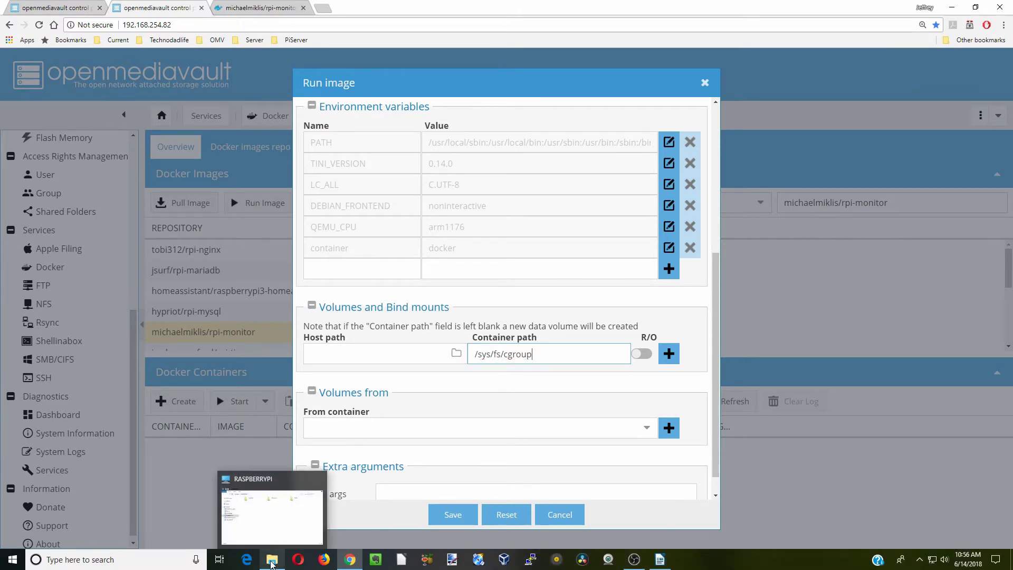
pyautogui.click(272, 563)
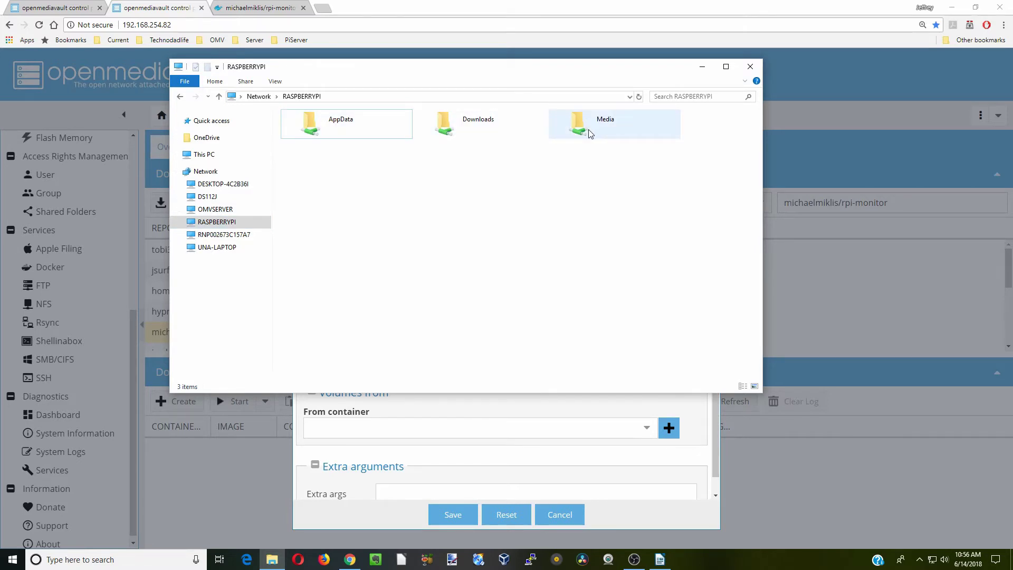
pyautogui.doubleClick(344, 126)
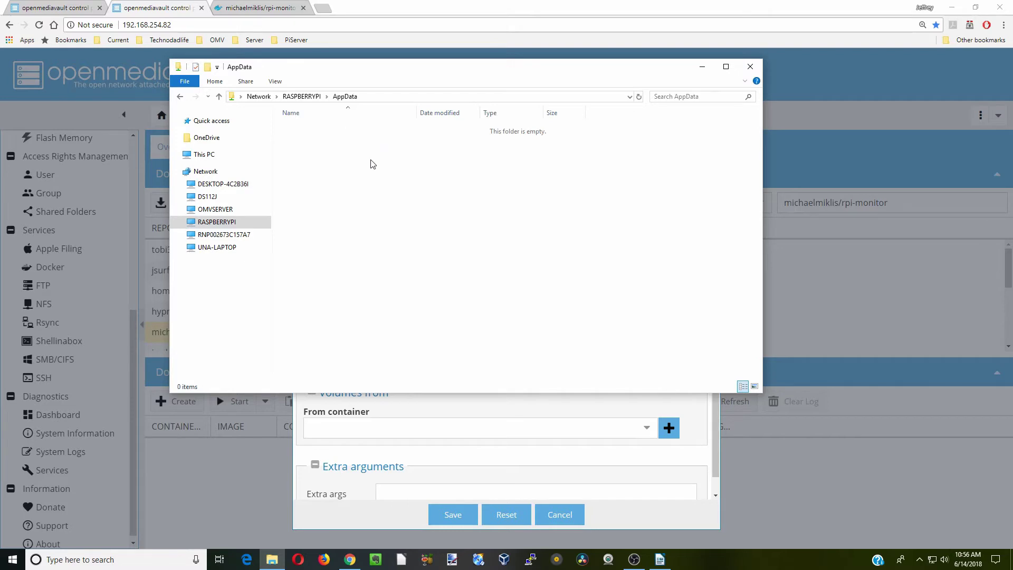
pyautogui.rightClick(370, 159)
pyautogui.moveTo(488, 260)
pyautogui.click(520, 261)
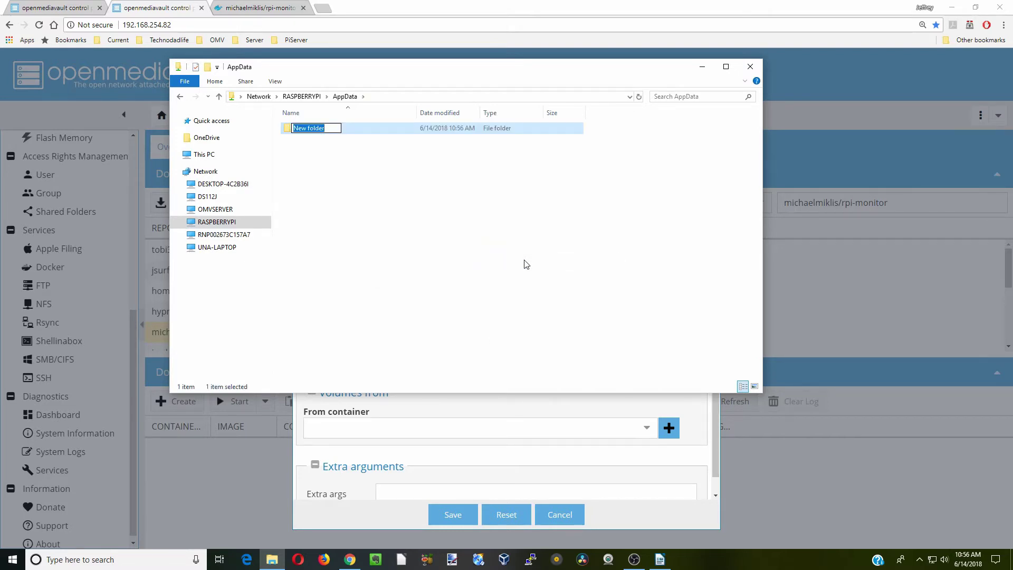
pyautogui.click(525, 264)
pyautogui.click(701, 66)
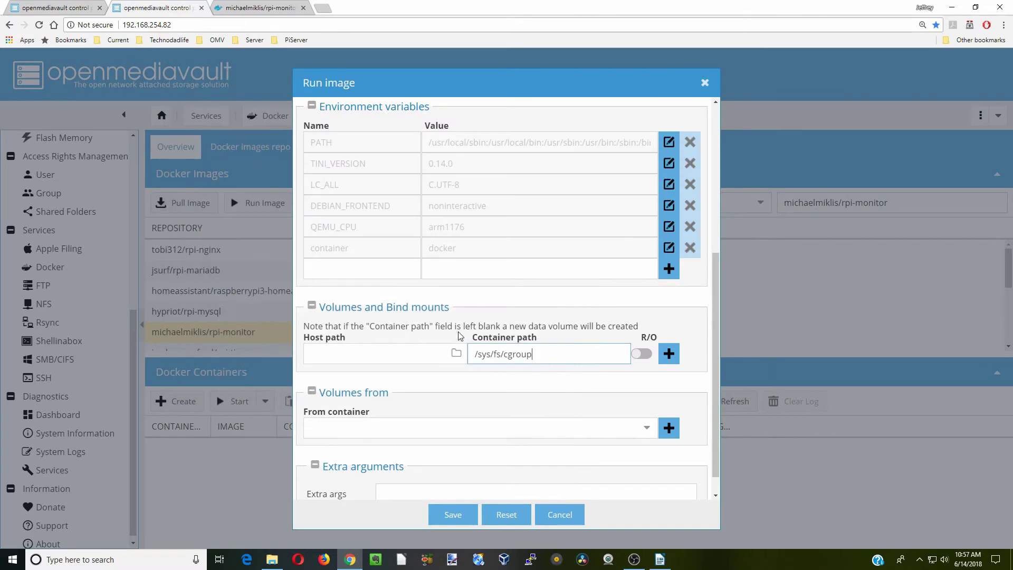
# Set the host path to sharedfolders/AppData/Monitor and add the /sys/fs/cgroup bind mount.
pyautogui.click(455, 361)
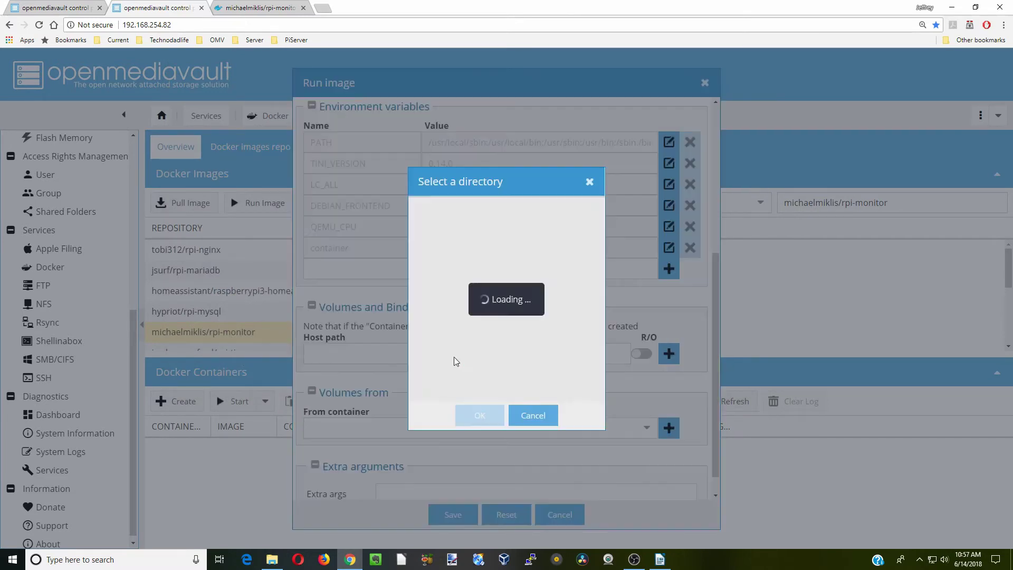
pyautogui.scroll(-4, 464, 348)
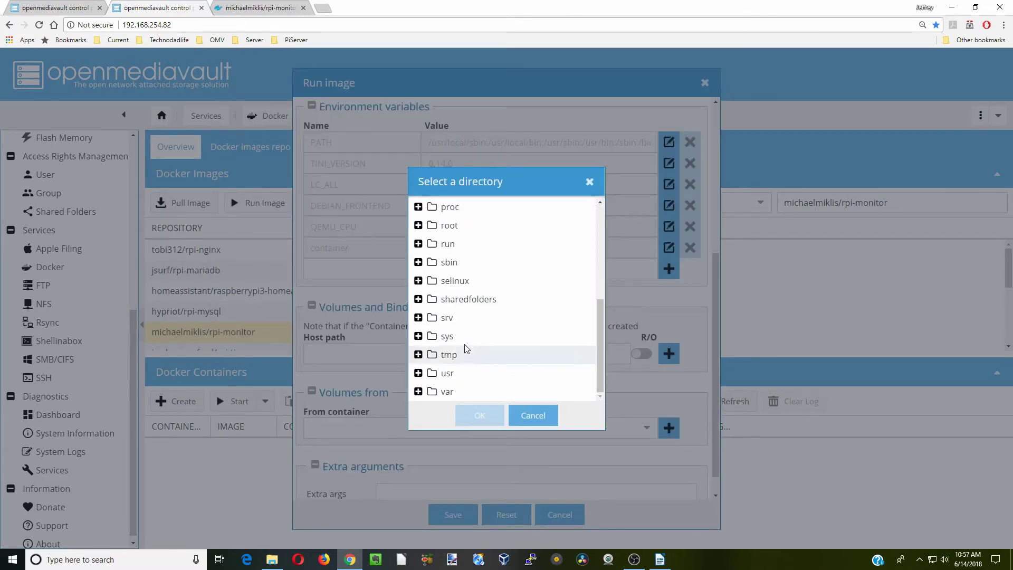
pyautogui.doubleClick(458, 299)
pyautogui.doubleClick(470, 318)
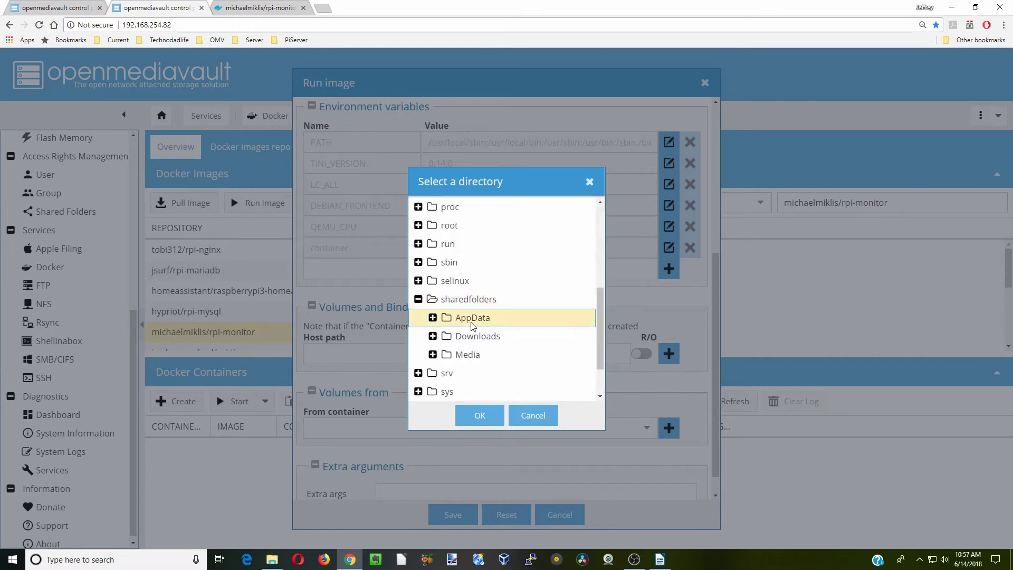
pyautogui.click(481, 338)
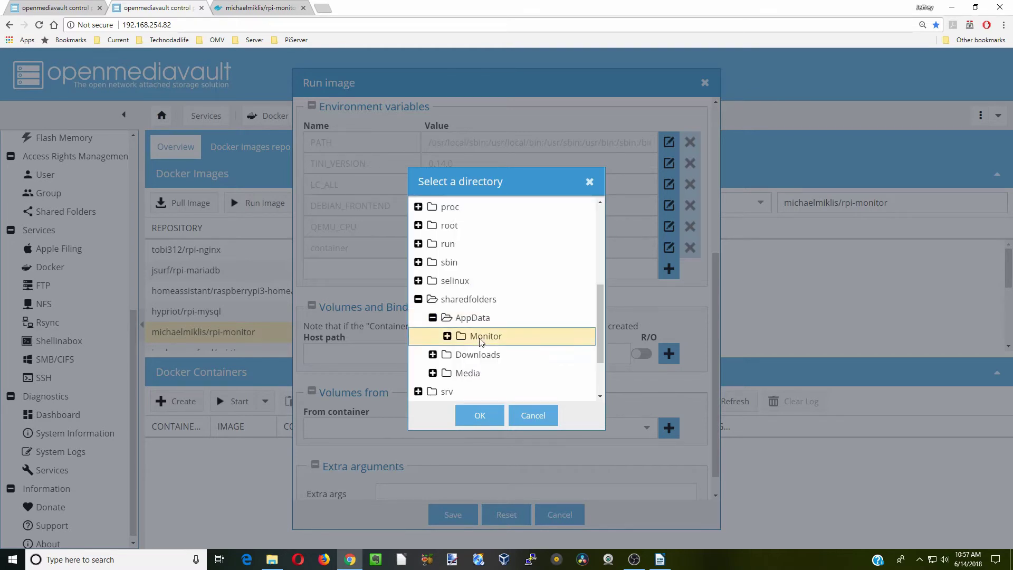
pyautogui.click(480, 415)
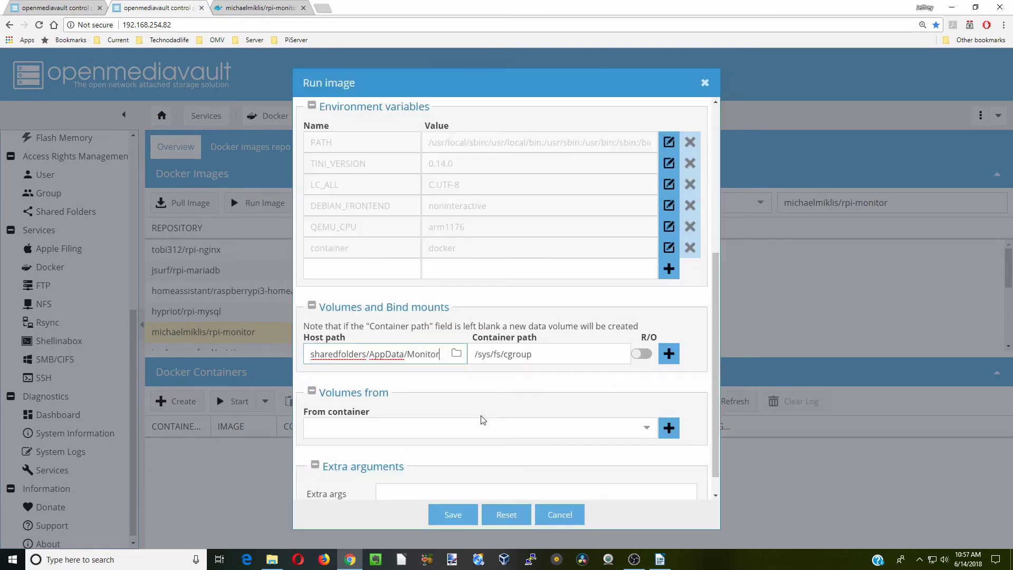
pyautogui.click(668, 355)
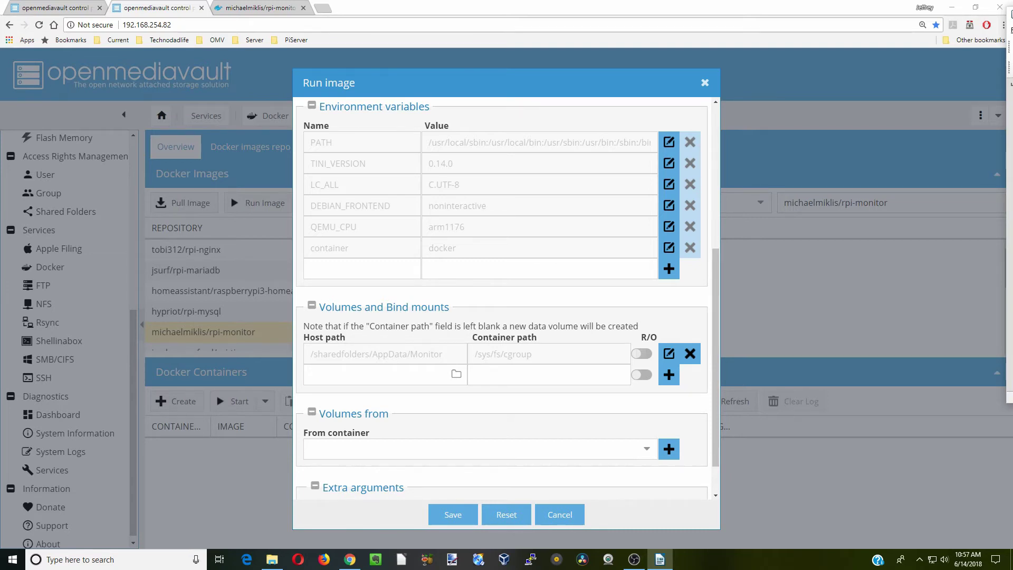
# Add bind mounts for /opt/vc and /boot.
pyautogui.click(404, 374)
pyautogui.rightClick(403, 373)
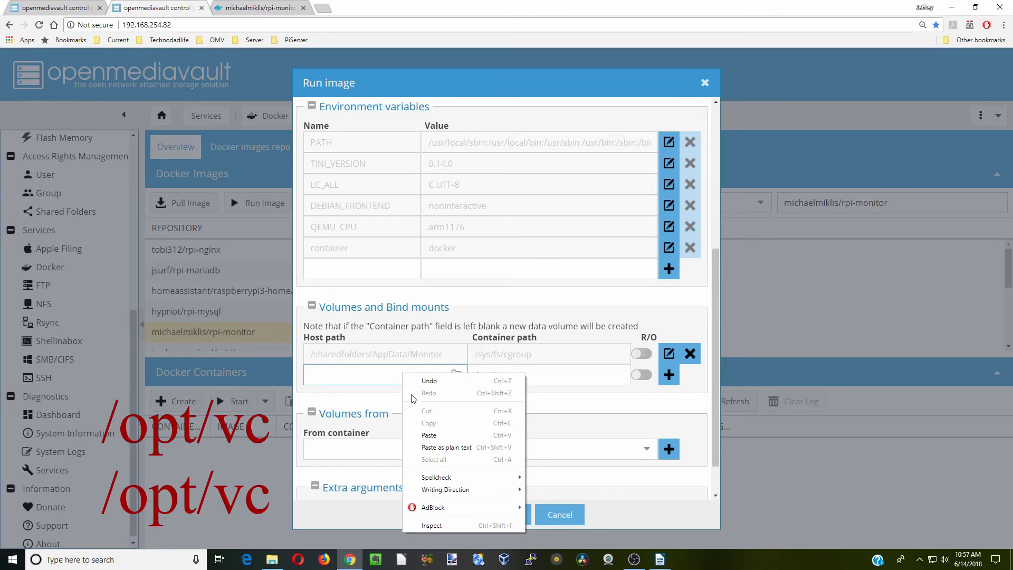
pyautogui.click(429, 435)
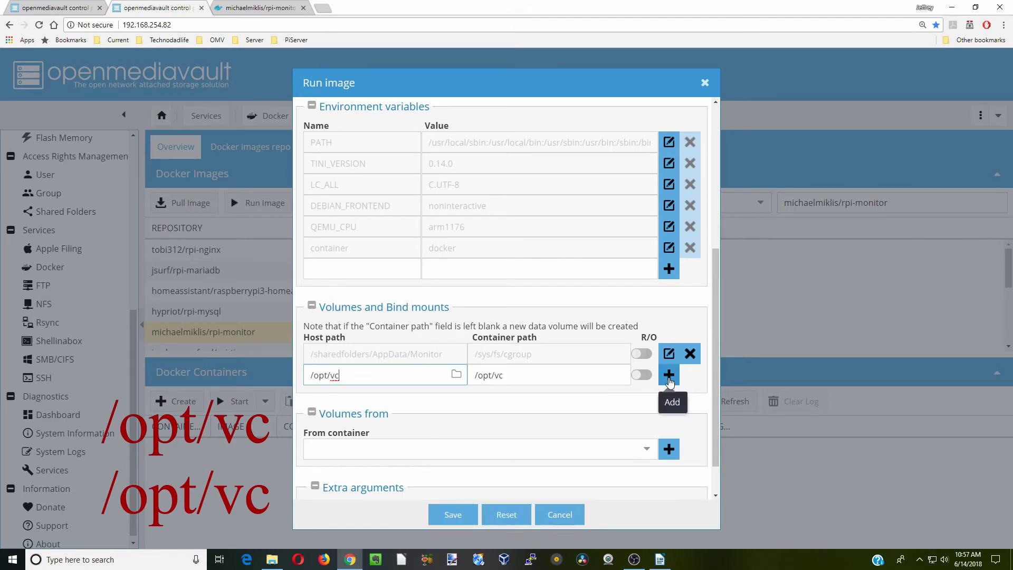
pyautogui.click(669, 381)
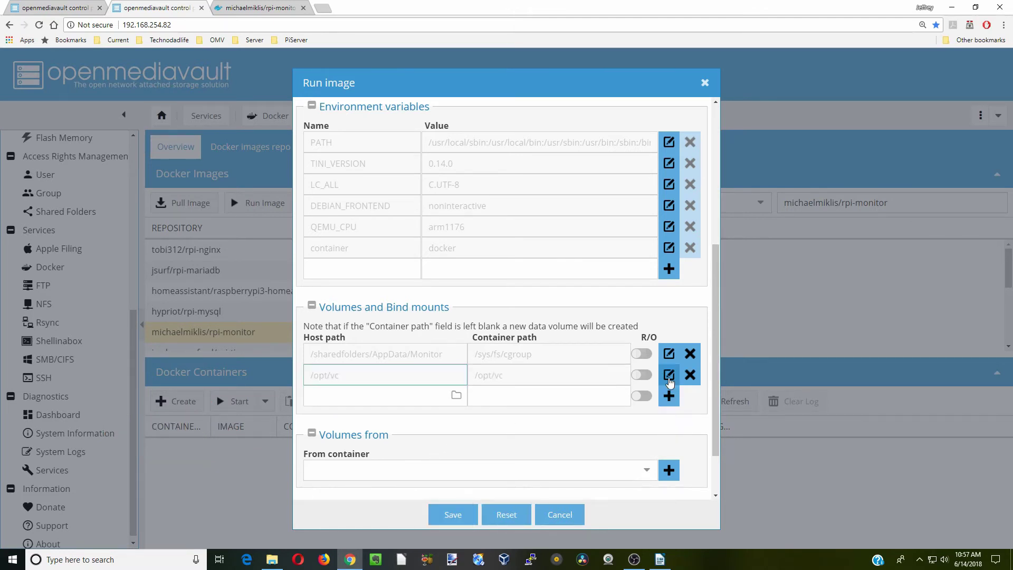
pyautogui.click(499, 397)
pyautogui.rightClick(496, 398)
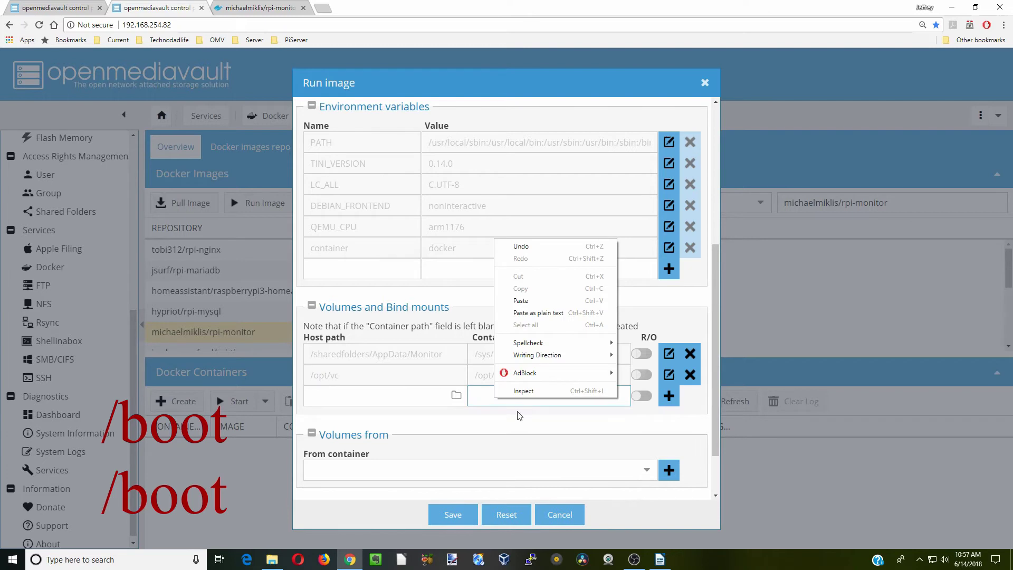
pyautogui.click(522, 301)
pyautogui.click(411, 401)
pyautogui.rightClick(411, 401)
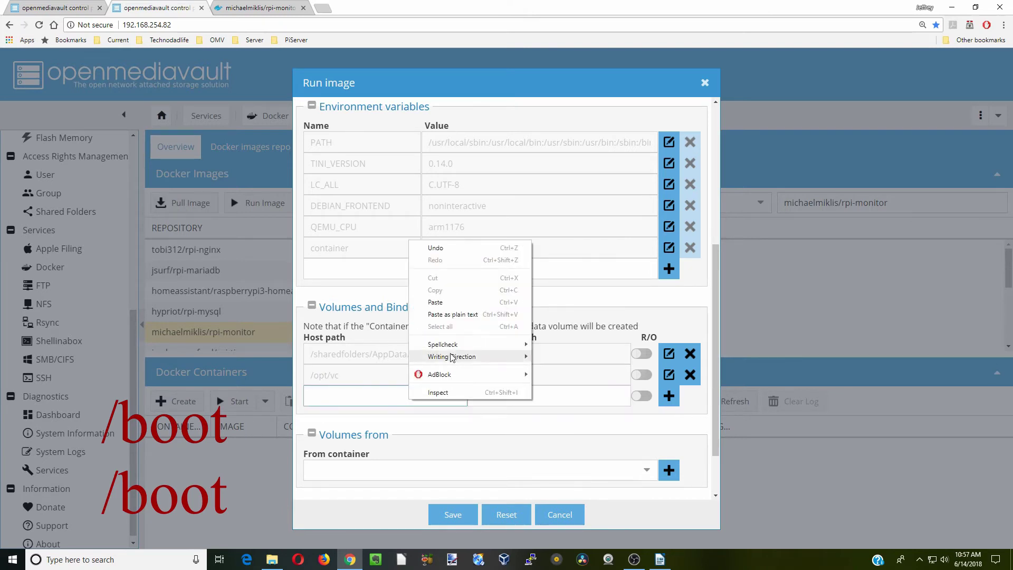
pyautogui.click(451, 307)
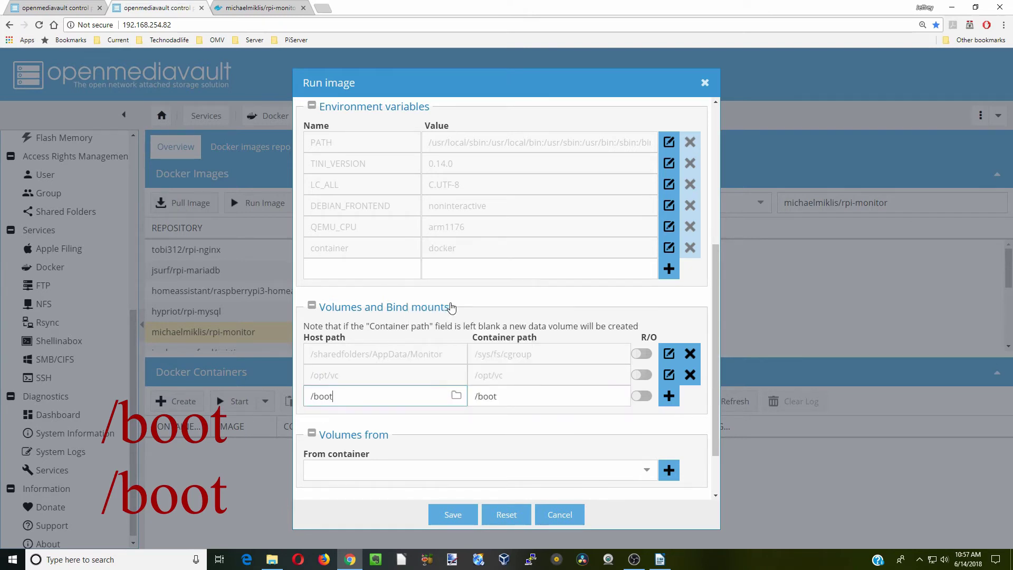
pyautogui.click(669, 397)
# Add read-only mounts /sys to /dockerhost/sys and /etc to /dockerhost/etc.
pyautogui.rightClick(488, 417)
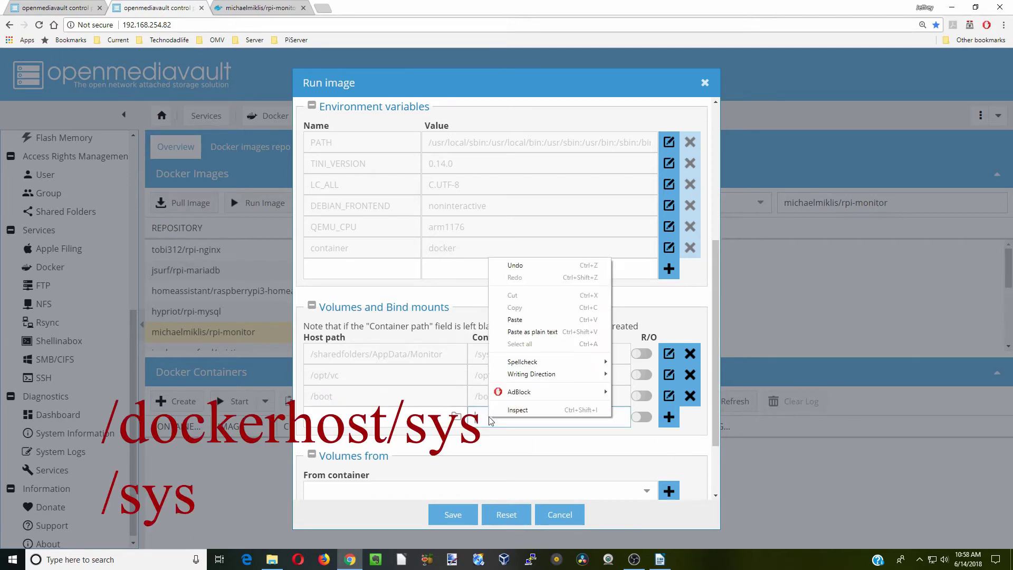
pyautogui.click(520, 321)
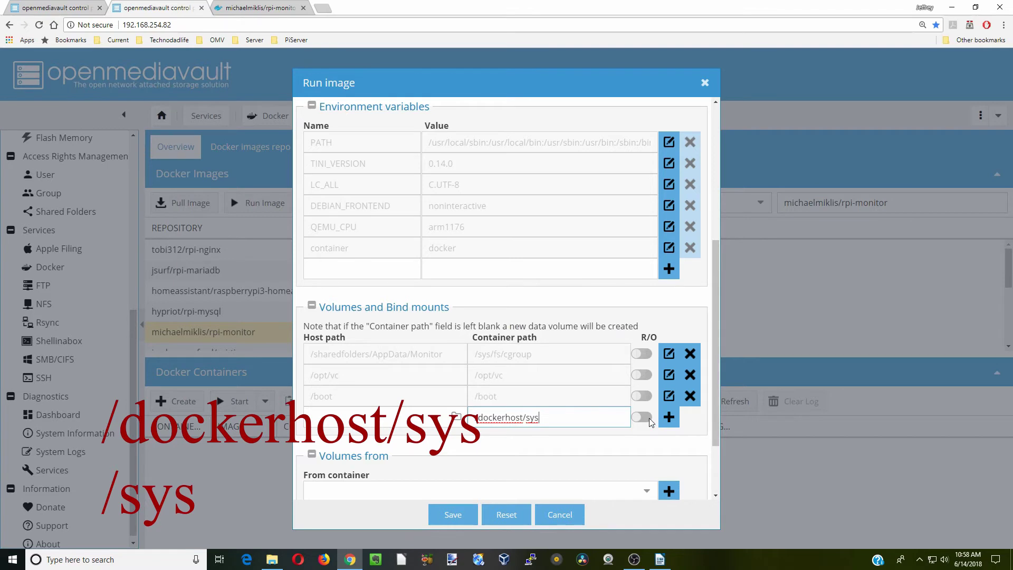
pyautogui.click(647, 418)
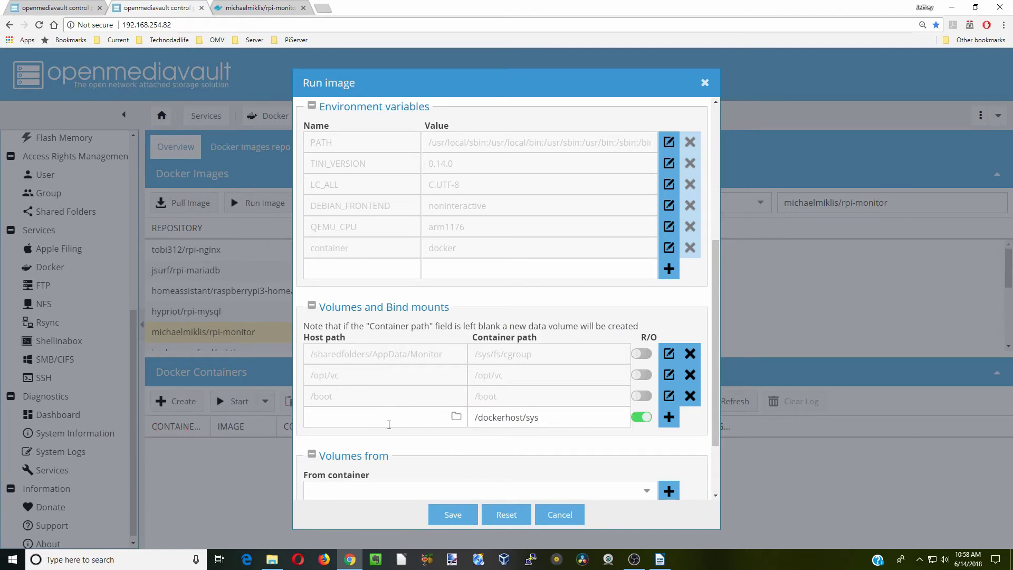
pyautogui.click(389, 425)
pyautogui.write('/sys')
pyautogui.click(668, 417)
pyautogui.click(549, 438)
pyautogui.write('/dockerhost/etc')
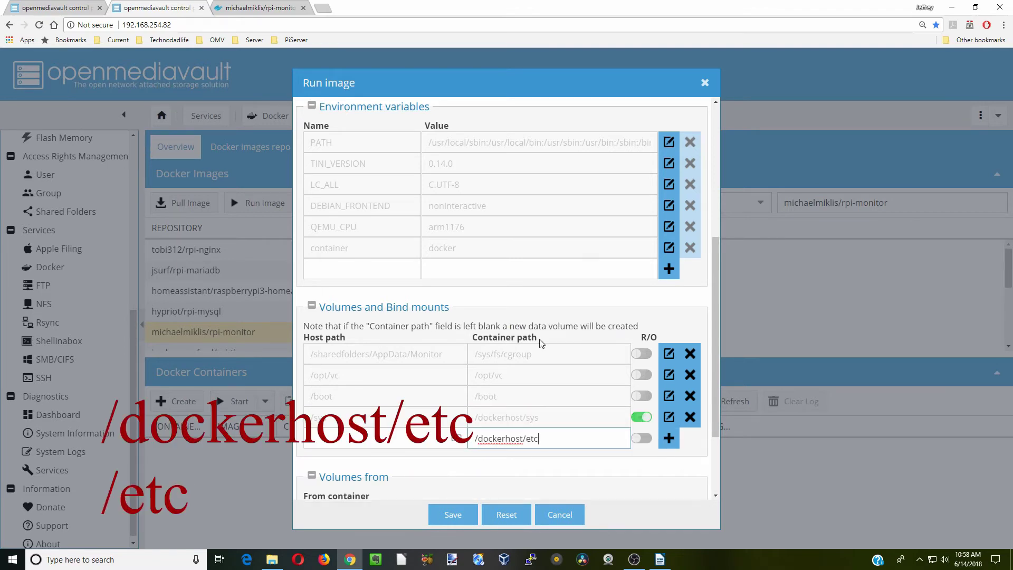
pyautogui.click(385, 442)
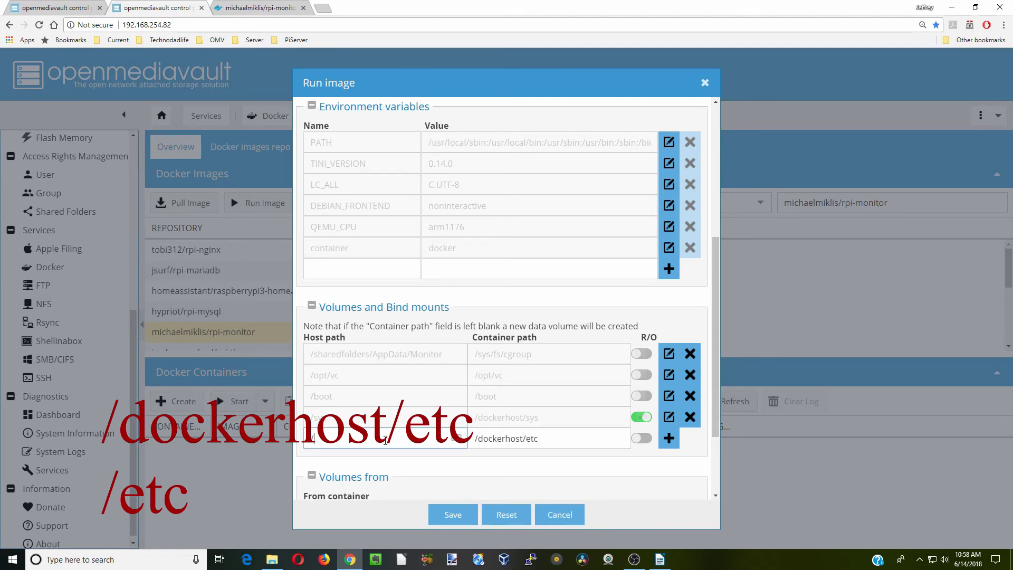
pyautogui.write('/etc')
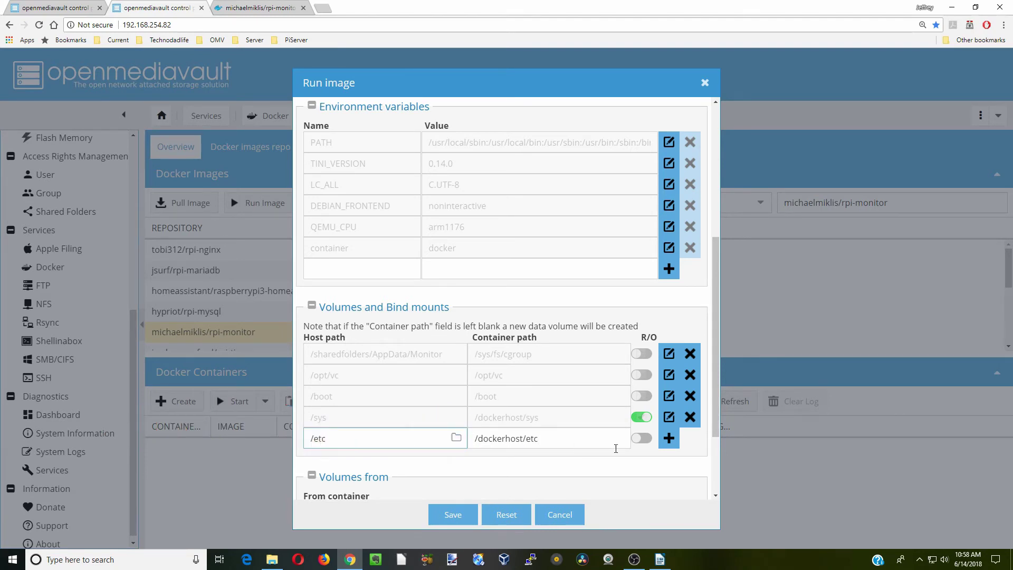
pyautogui.click(643, 439)
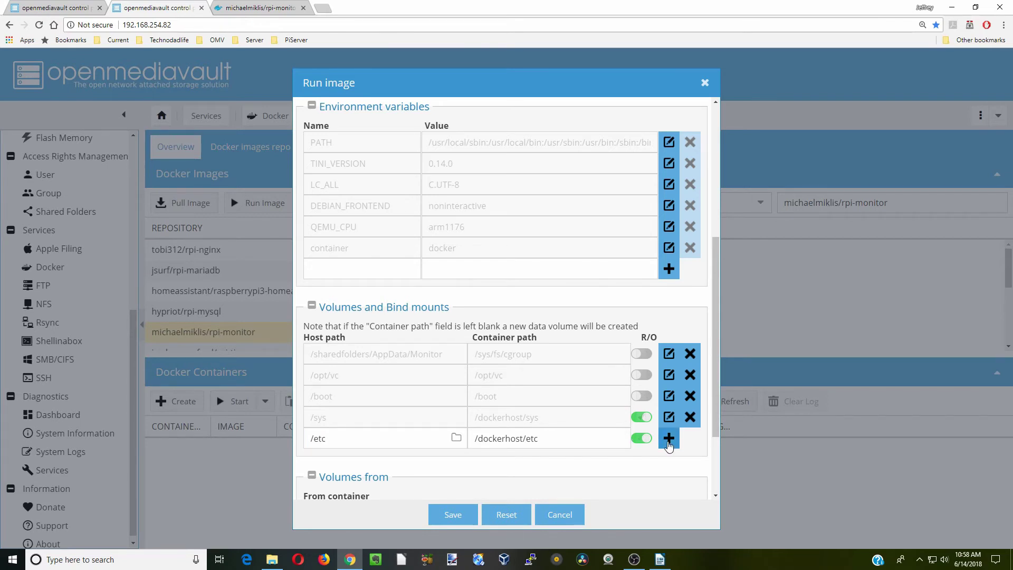
pyautogui.click(668, 439)
# Add read-only mounts /proc to /dockerhost/proc and /lib to /dockerhost/usr/lib.
pyautogui.write('/dockerhost/proc')
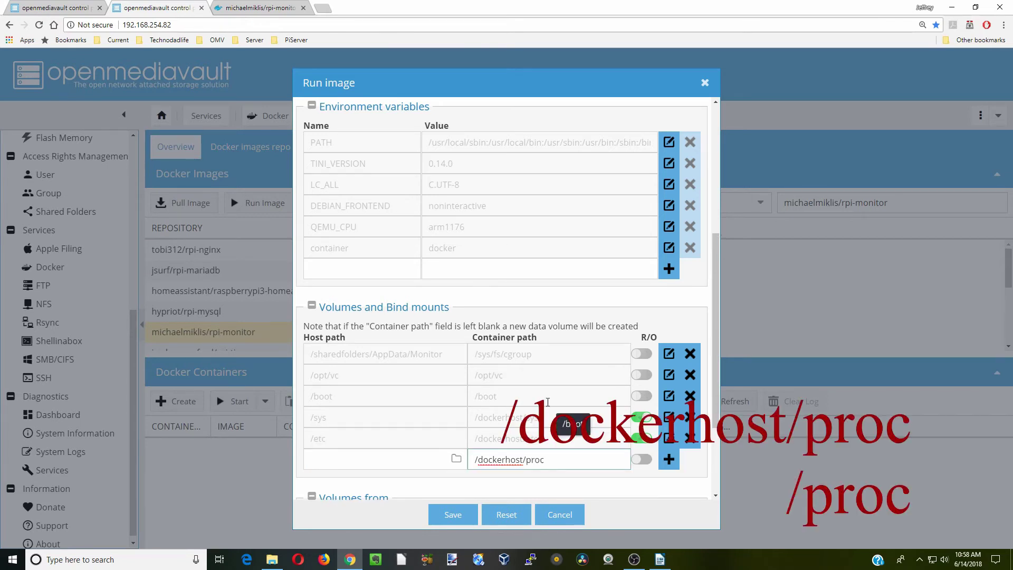
pyautogui.click(383, 459)
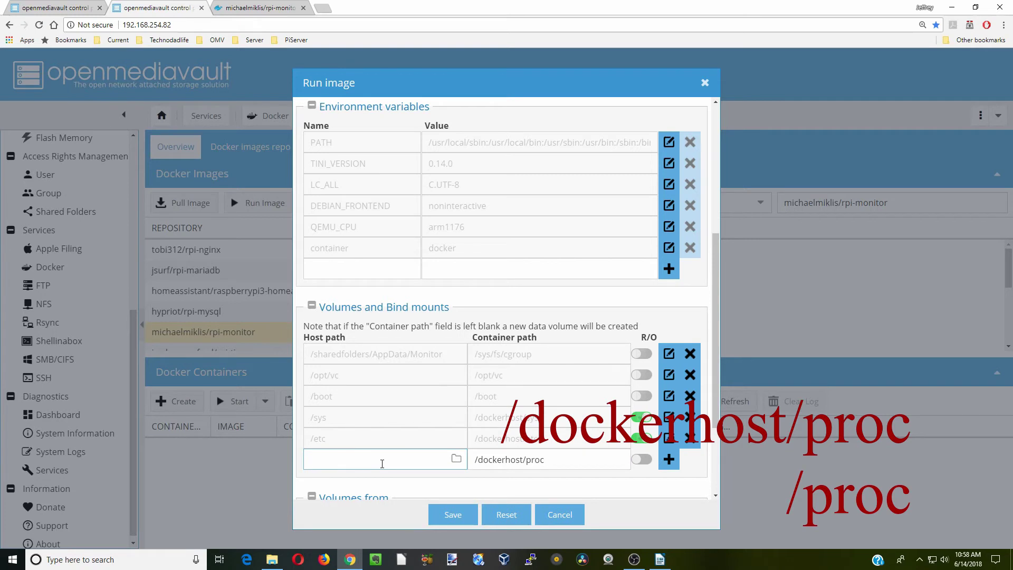
pyautogui.write('/proc')
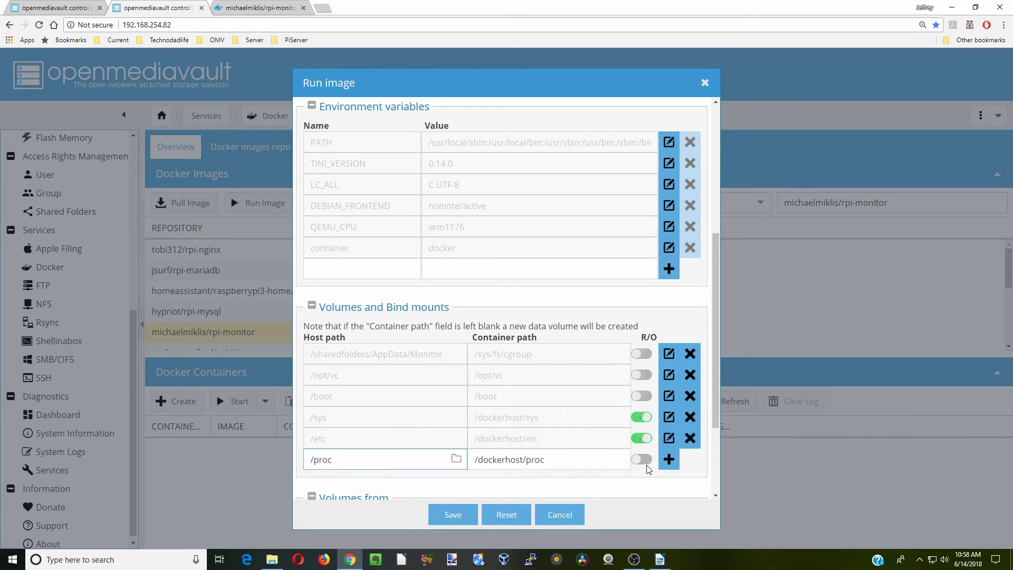
pyautogui.click(643, 459)
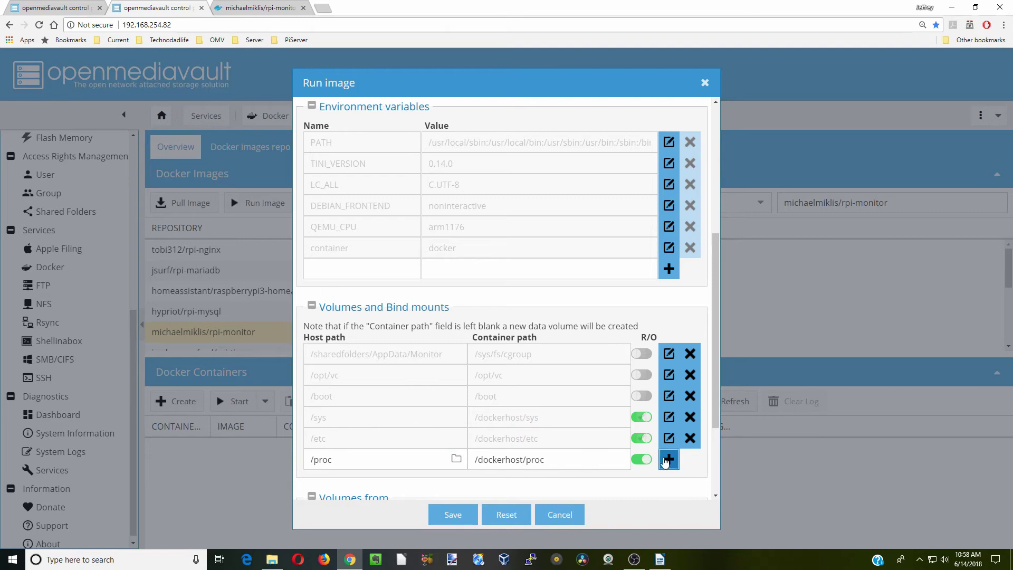
pyautogui.click(668, 460)
pyautogui.rightClick(516, 479)
pyautogui.click(552, 382)
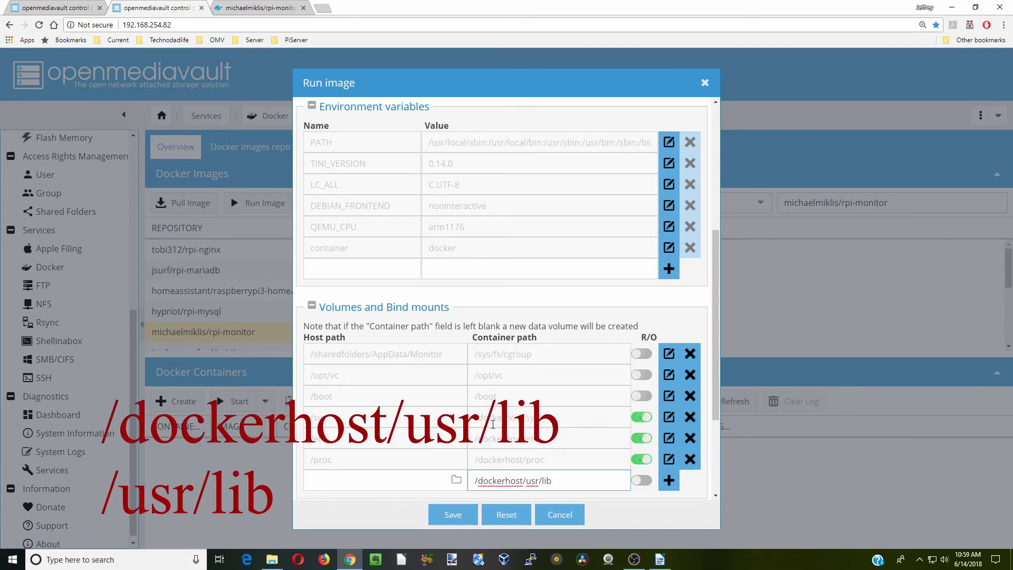
pyautogui.click(351, 478)
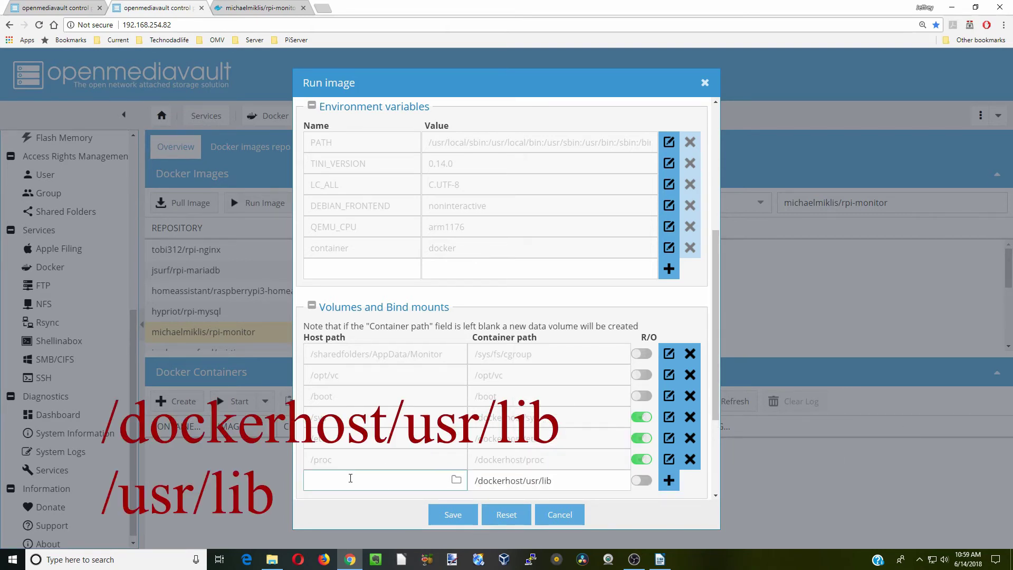
pyautogui.write('/lib')
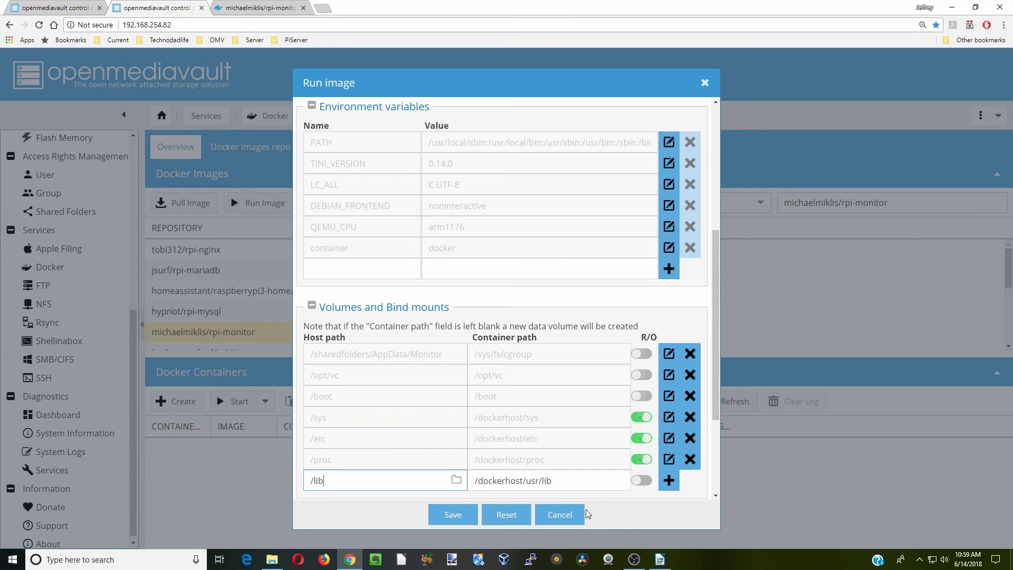
pyautogui.click(647, 480)
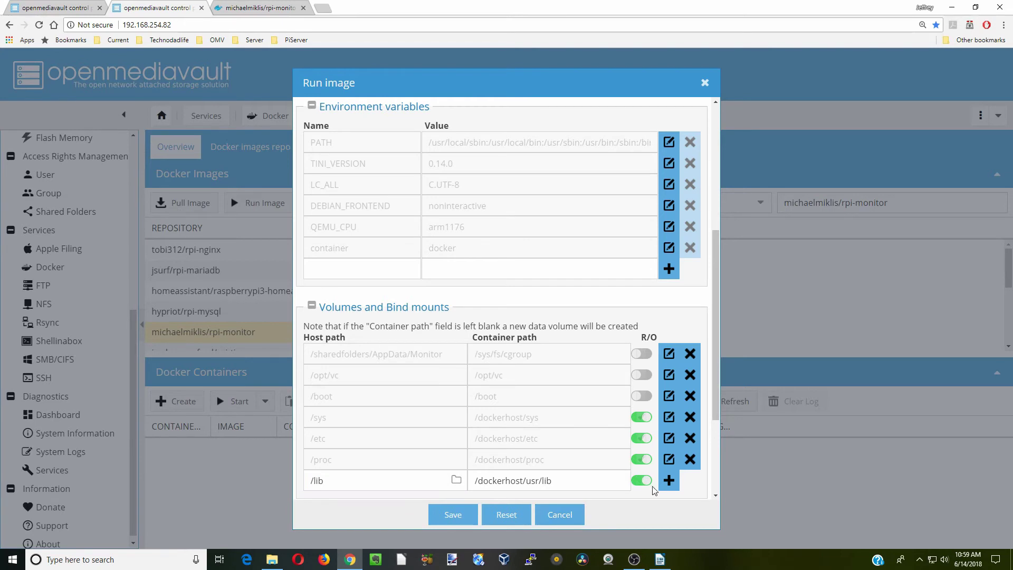
pyautogui.click(668, 480)
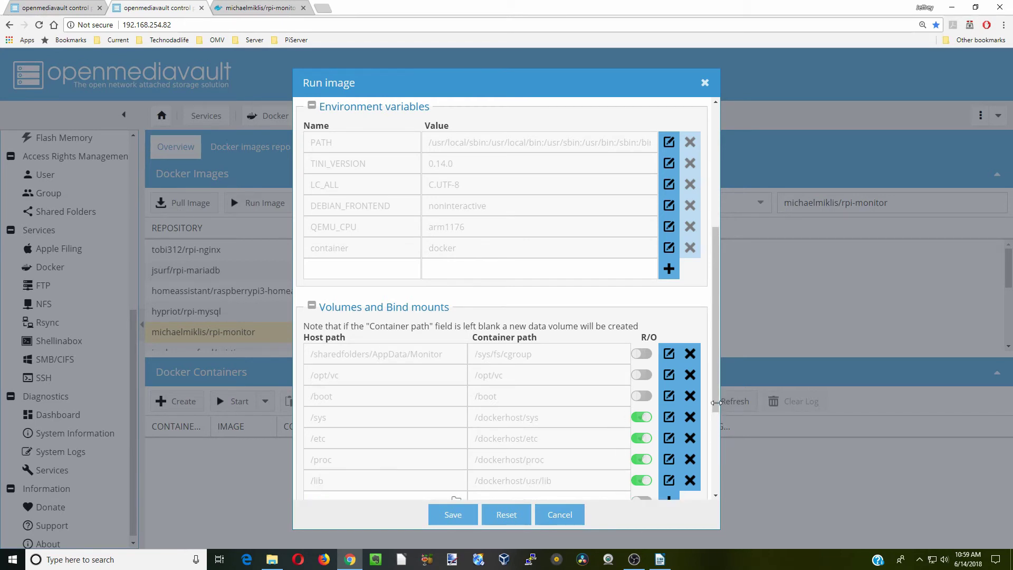
# Save the Run image form to create and start the rpi-monitor container.
pyautogui.moveTo(713, 404); pyautogui.dragTo(729, 496)
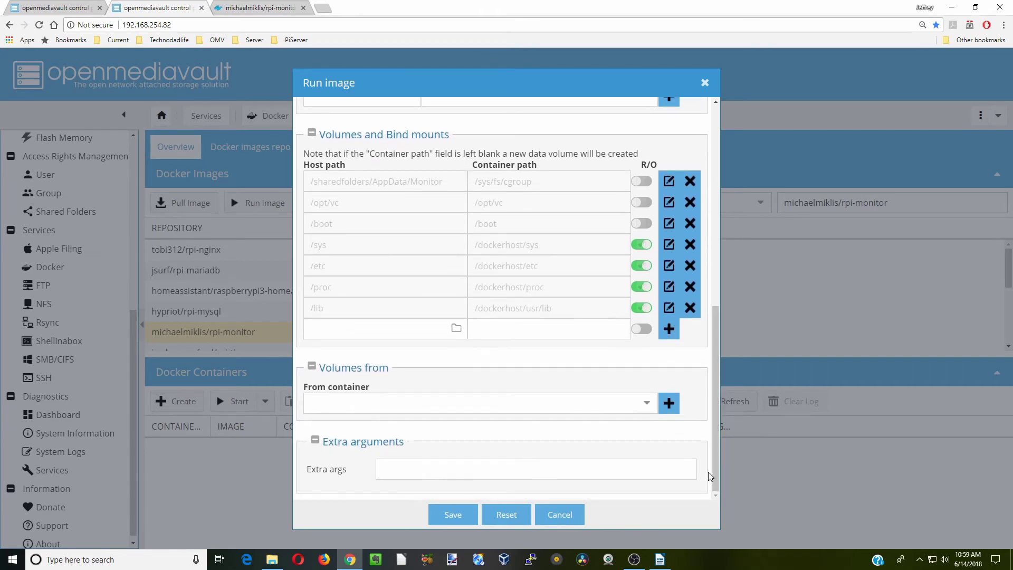
pyautogui.click(460, 510)
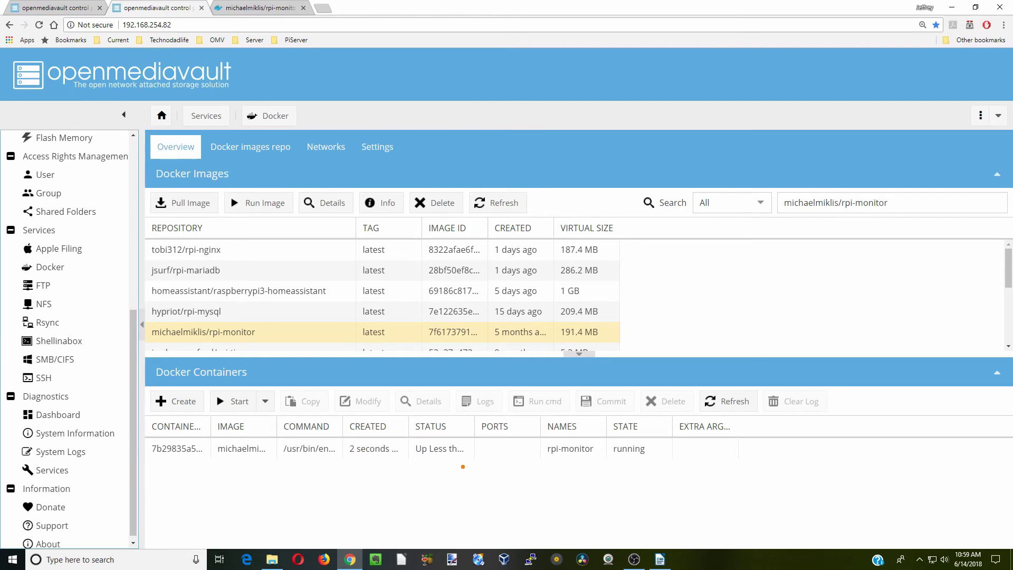
# Confirm access port 8888 on Docker Hub and copy the server's IP from openmediavault's address bar.
pyautogui.click(274, 12)
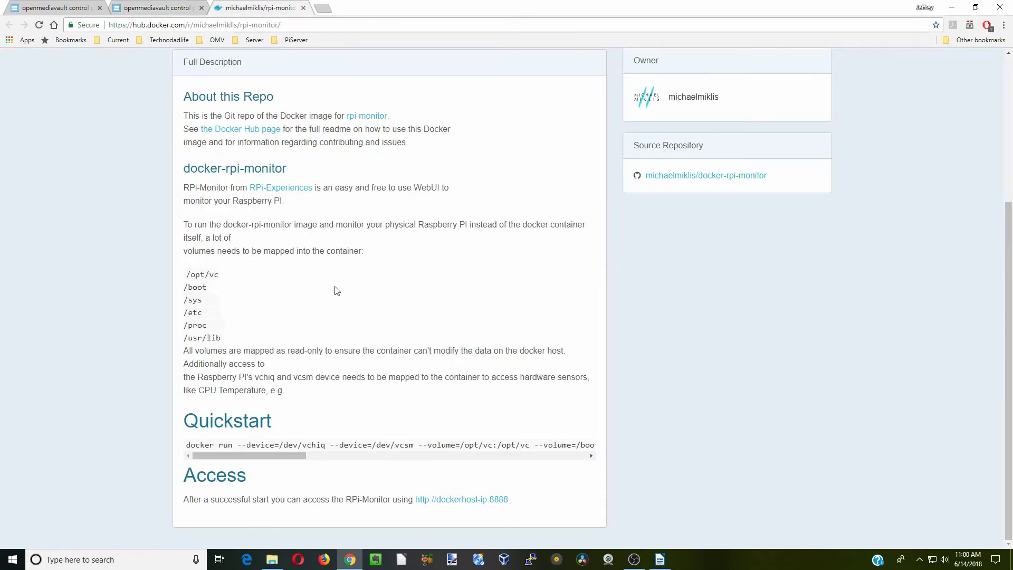
pyautogui.moveTo(519, 500); pyautogui.dragTo(436, 511)
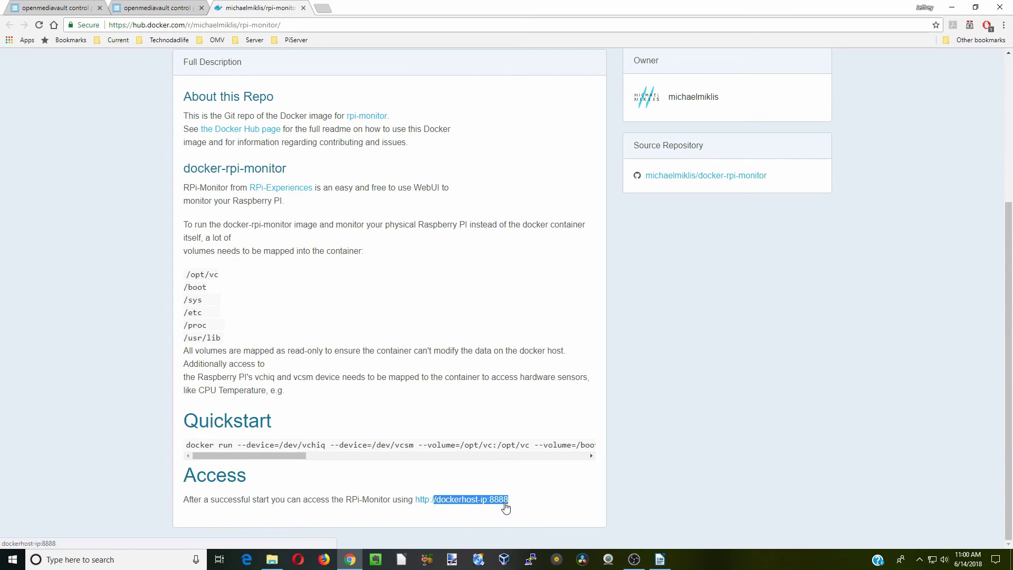
pyautogui.click(174, 10)
pyautogui.moveTo(173, 29); pyautogui.dragTo(122, 25)
pyautogui.hotkey('ctrl', 'c')
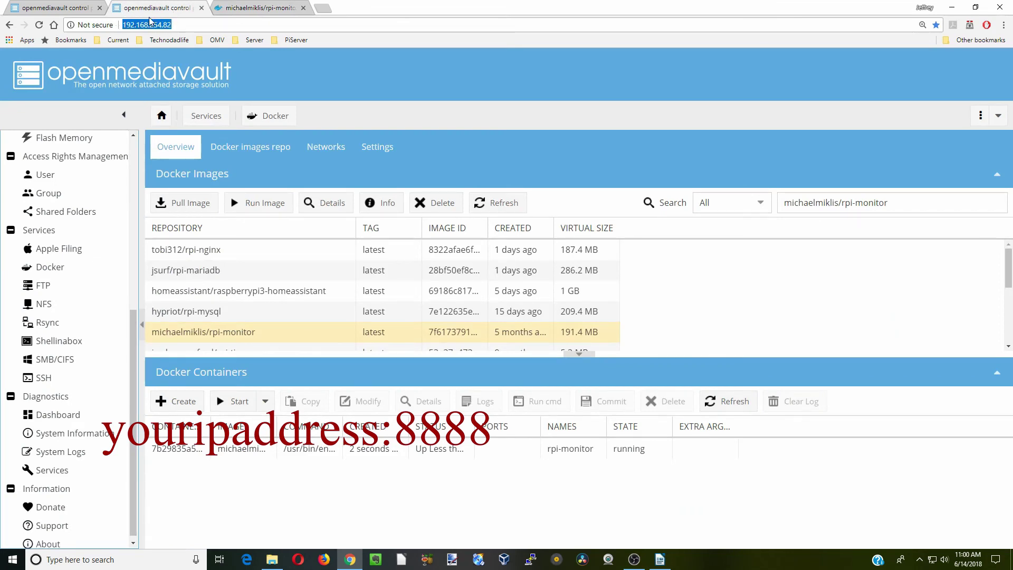
pyautogui.rightClick(157, 26)
pyautogui.click(178, 62)
# Load 192.168.254.82:8888 in a new tab to view the RPi-Monitor dashboard.
pyautogui.hotkey('ctrl', 't')
pyautogui.hotkey('ctrl', 'v')
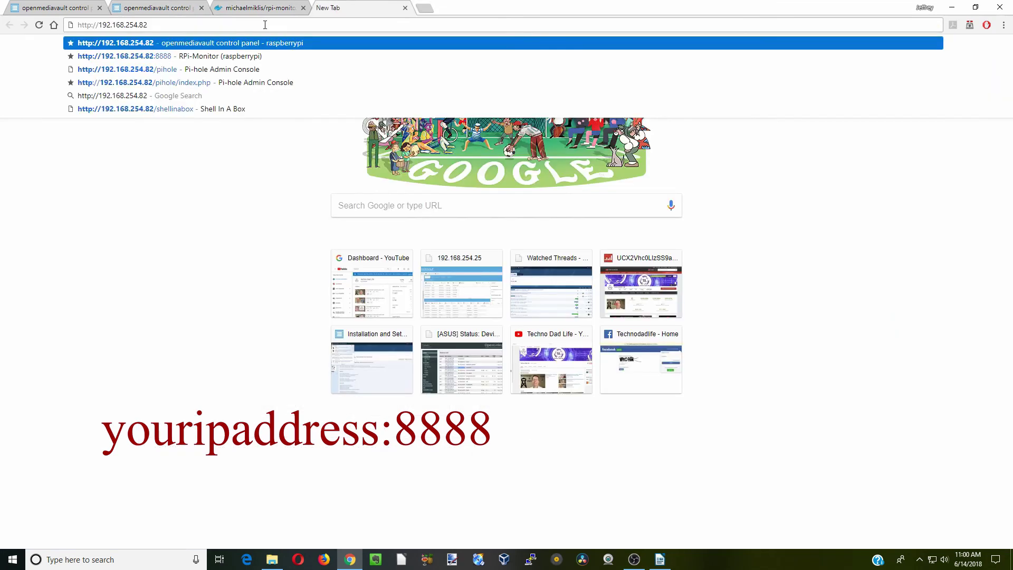
pyautogui.write(':8888')
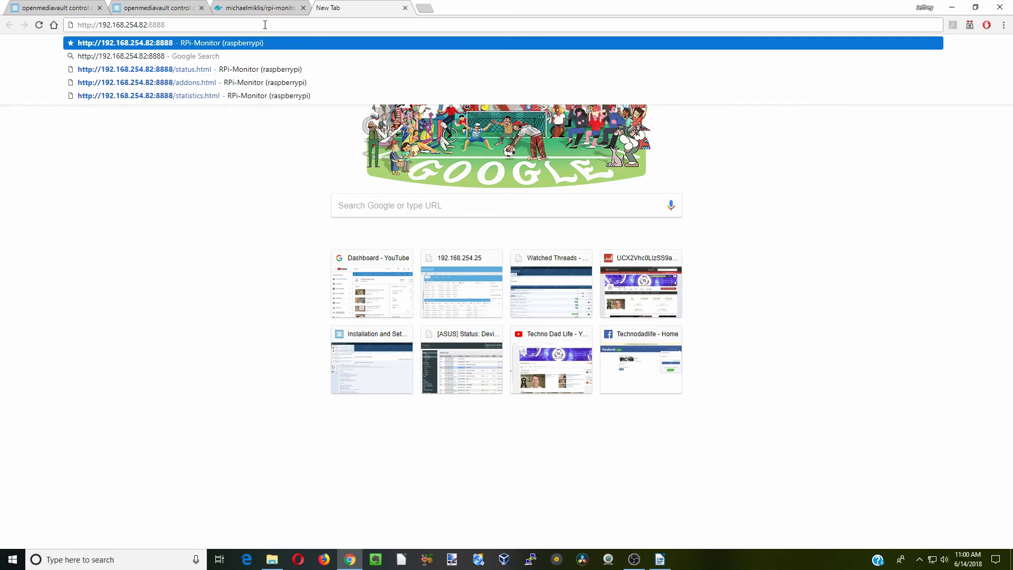
pyautogui.press('Return')
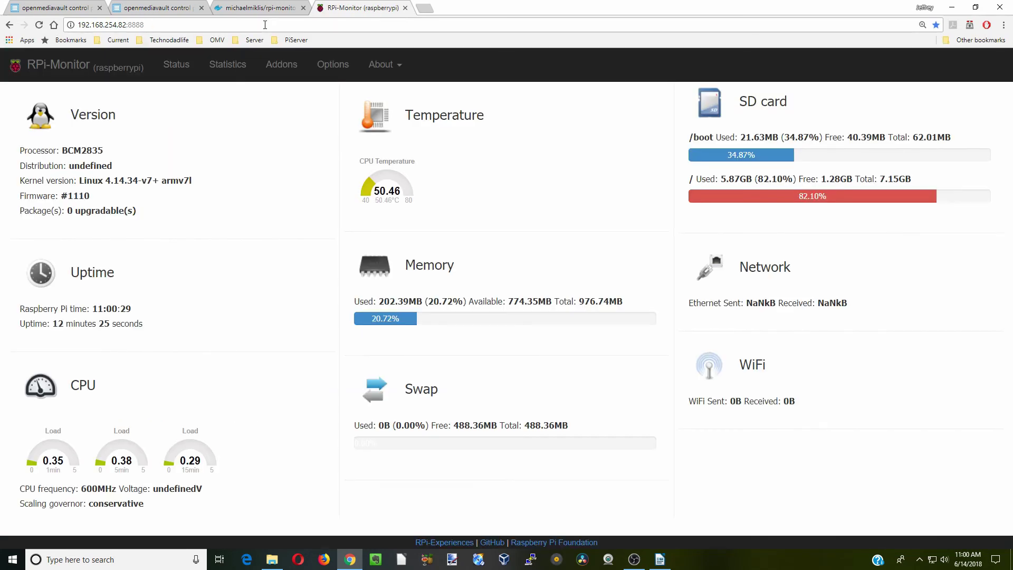